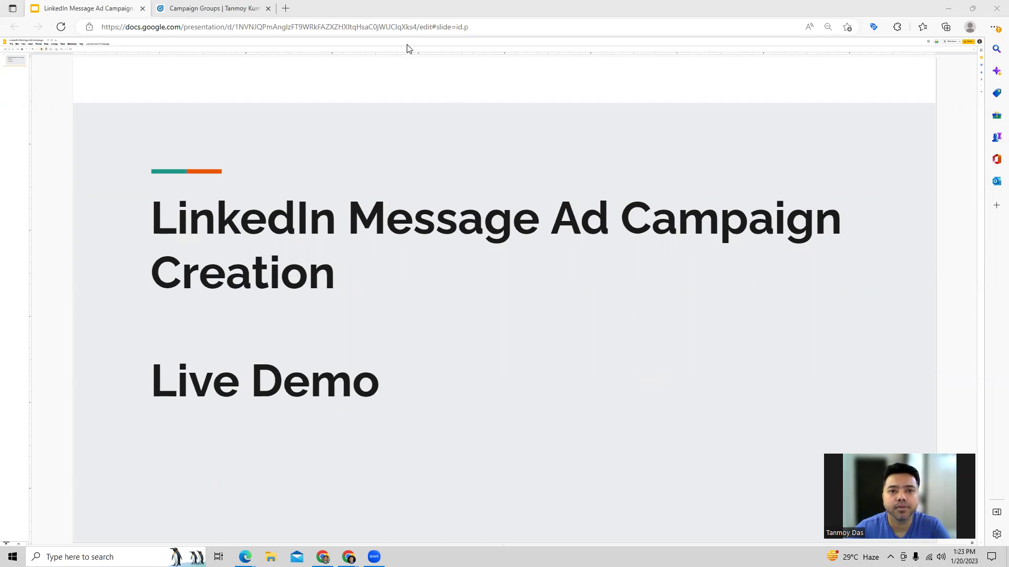
- Create a new campaign in the Default Campaign Group and continue to objective selection
{"action": "left_click", "coordinate": [226, 7]}
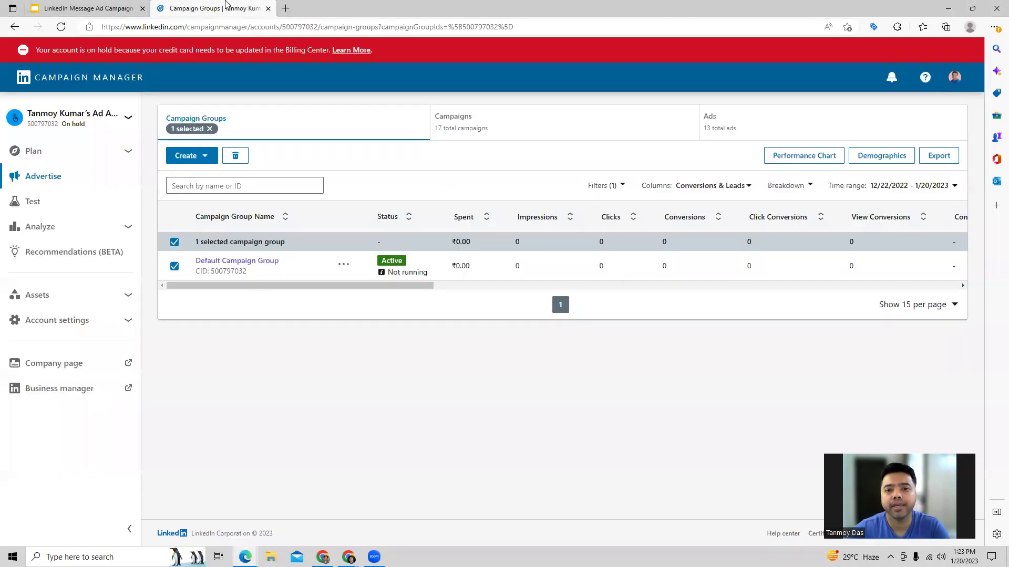
{"action": "left_click", "coordinate": [272, 266]}
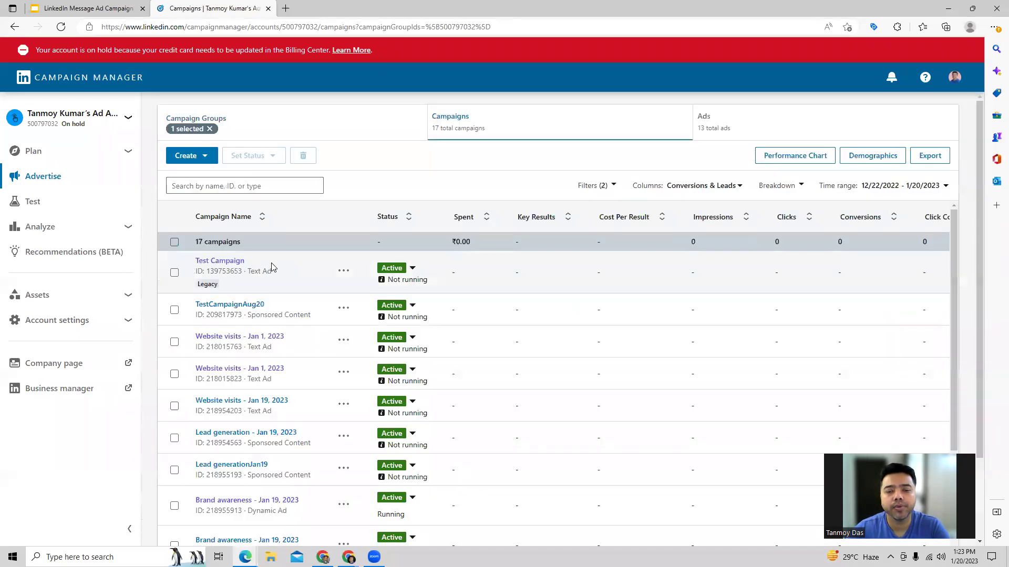
{"action": "left_click", "coordinate": [208, 157]}
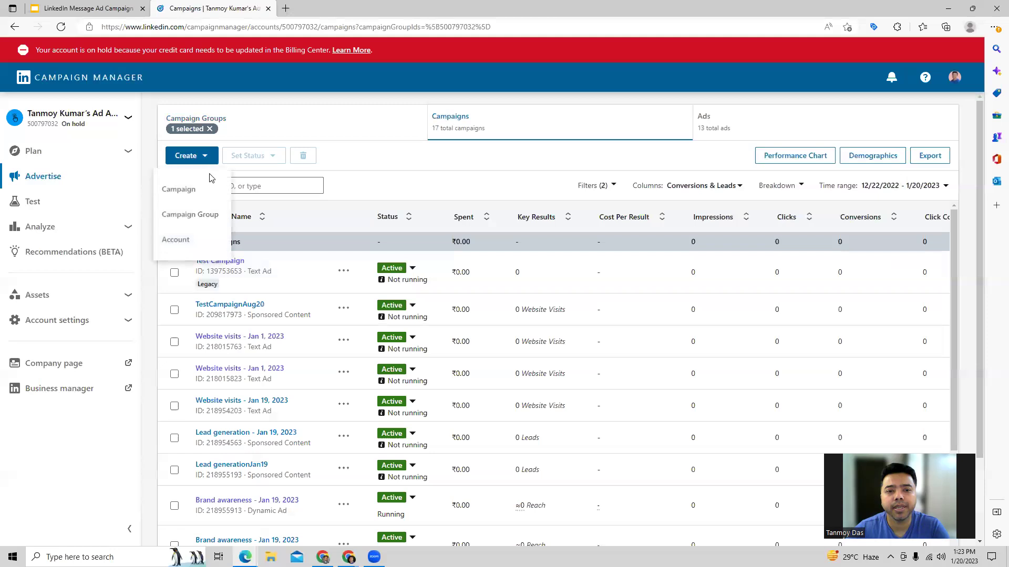
{"action": "left_click", "coordinate": [194, 198]}
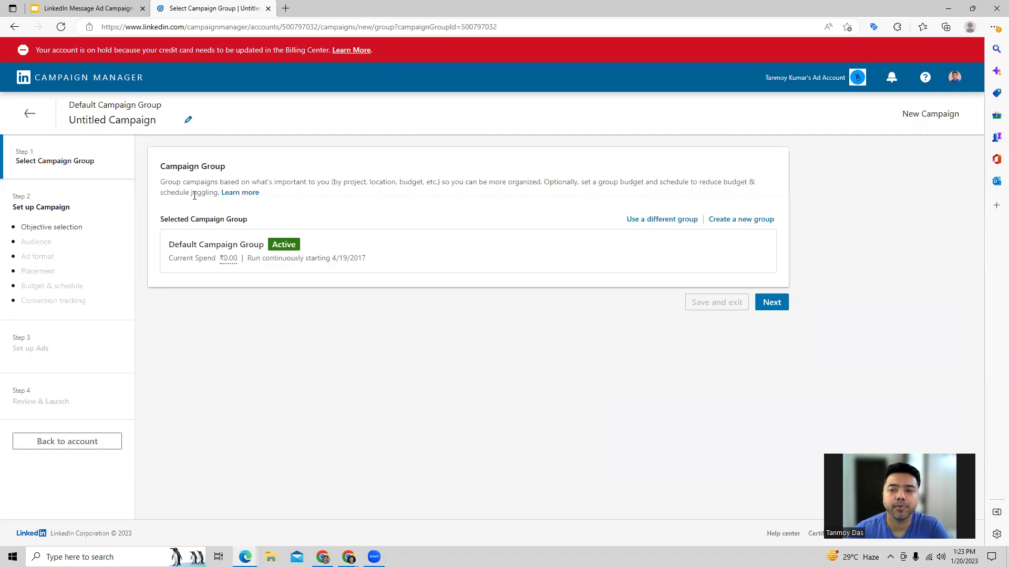
{"action": "left_click", "coordinate": [779, 303]}
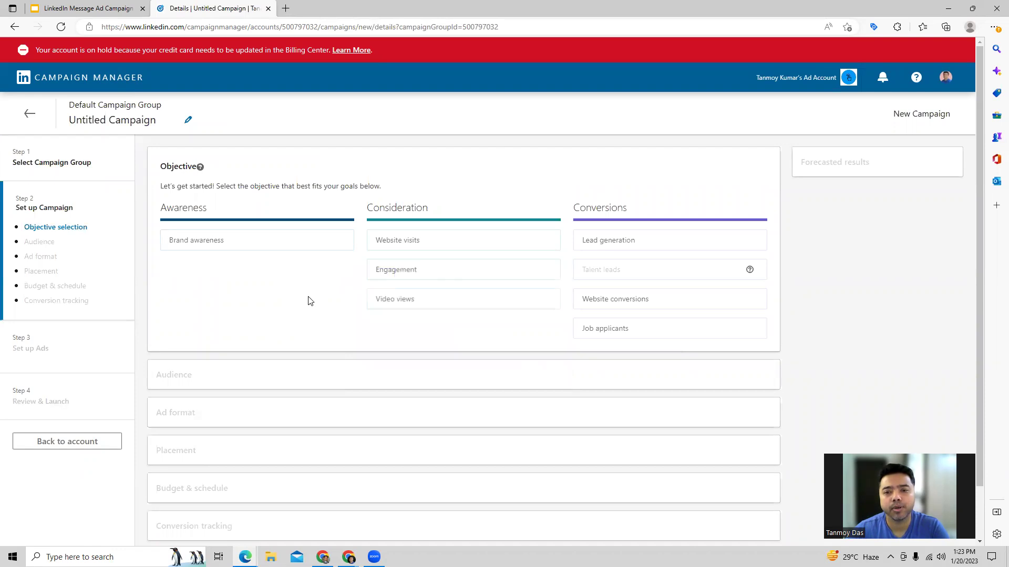
{"action": "mouse_move", "coordinate": [402, 252]}
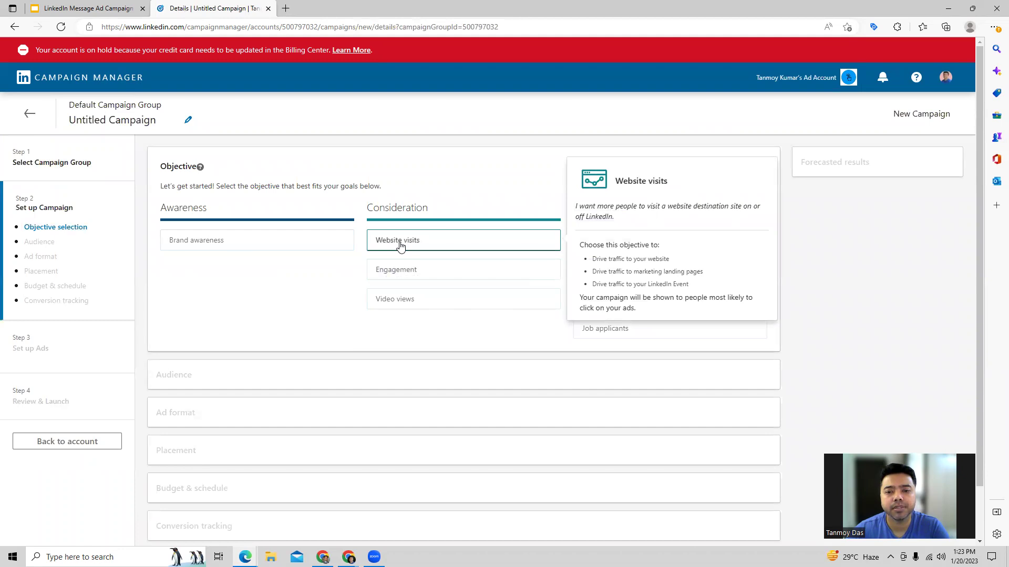
- Choose Website visits as the campaign objective
{"action": "left_click", "coordinate": [400, 246]}
{"action": "scroll", "coordinate": [795, 289], "scroll_direction": "down", "scroll_amount": 1}
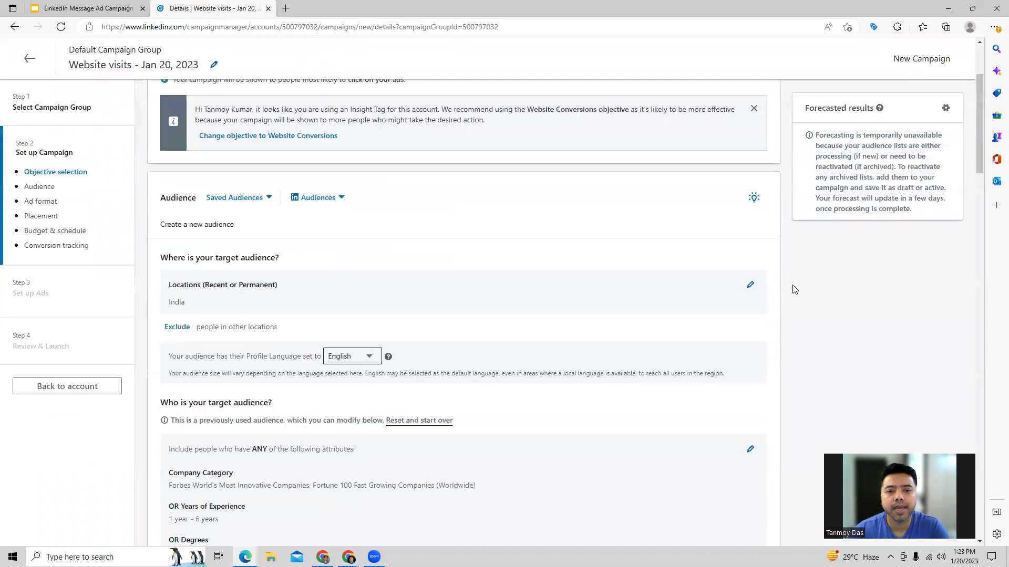
{"action": "scroll", "coordinate": [794, 290], "scroll_direction": "down", "scroll_amount": 2}
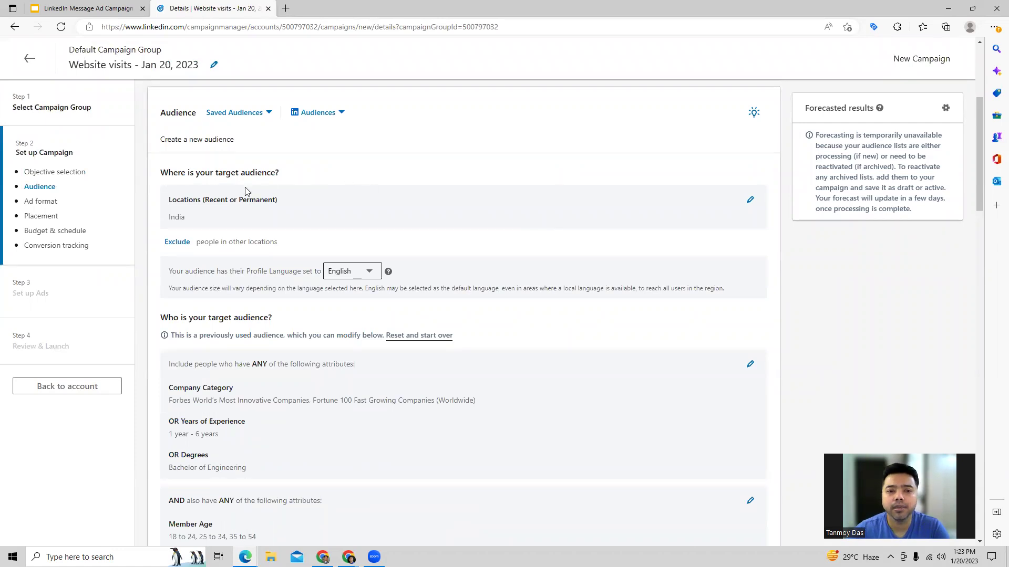
- Add United States to the target locations alongside India, then edit the audience attributes
{"action": "triple_click", "coordinate": [189, 200]}
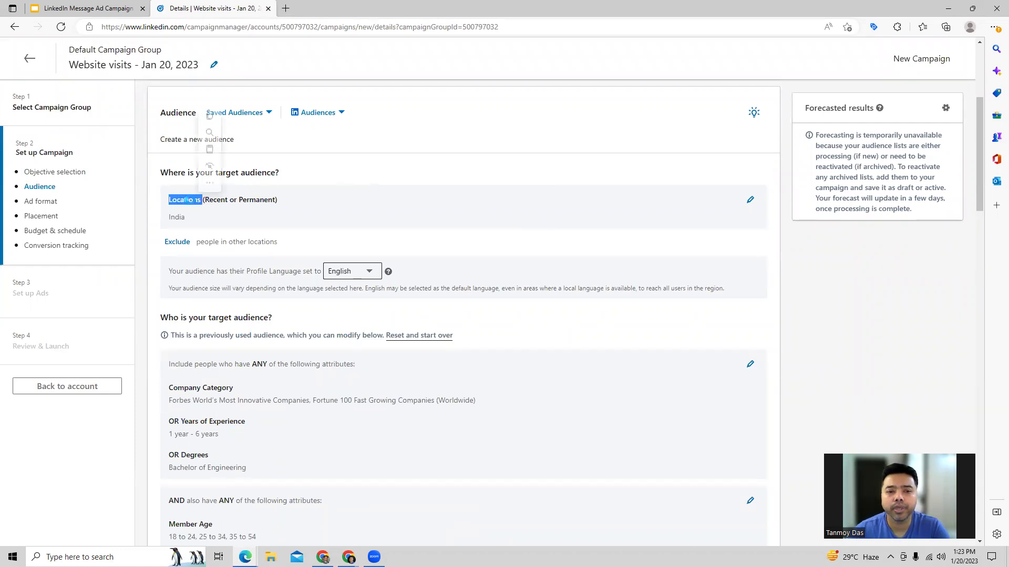
{"action": "left_click", "coordinate": [750, 199]}
{"action": "left_click", "coordinate": [198, 242]}
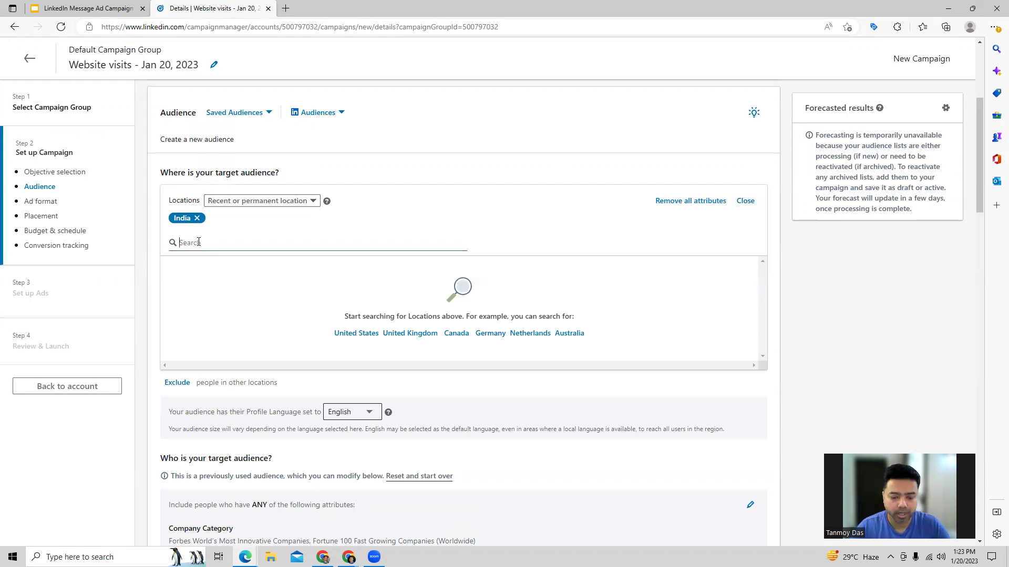
{"action": "type", "text": "united"}
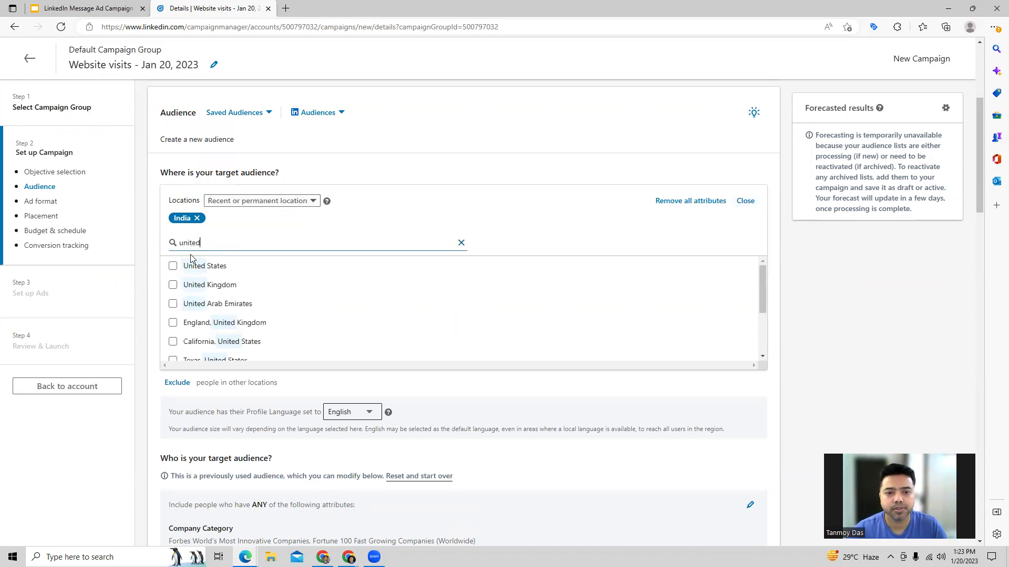
{"action": "left_click", "coordinate": [173, 266]}
{"action": "left_click", "coordinate": [745, 201]}
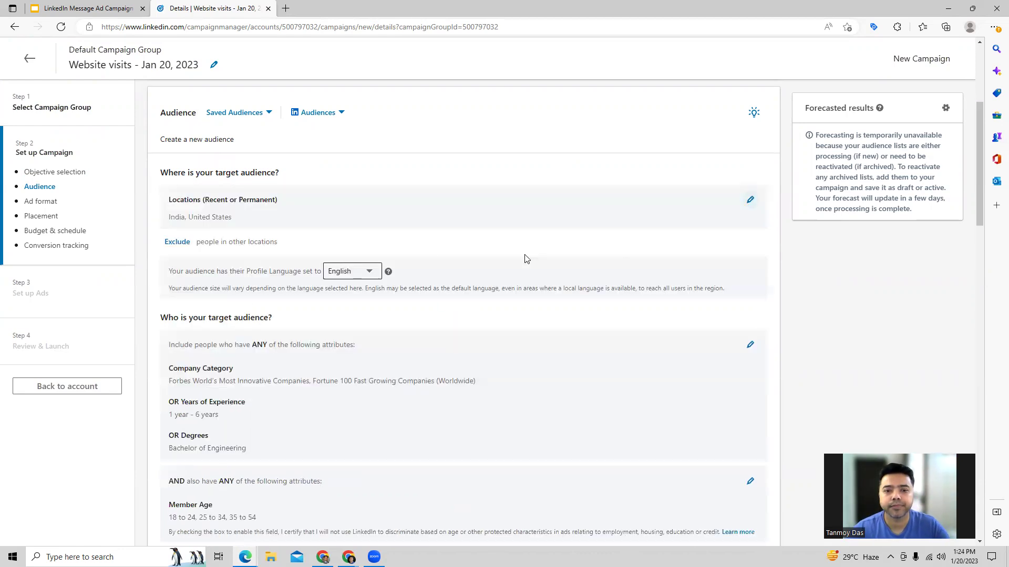
{"action": "scroll", "coordinate": [444, 250], "scroll_direction": "down", "scroll_amount": 5}
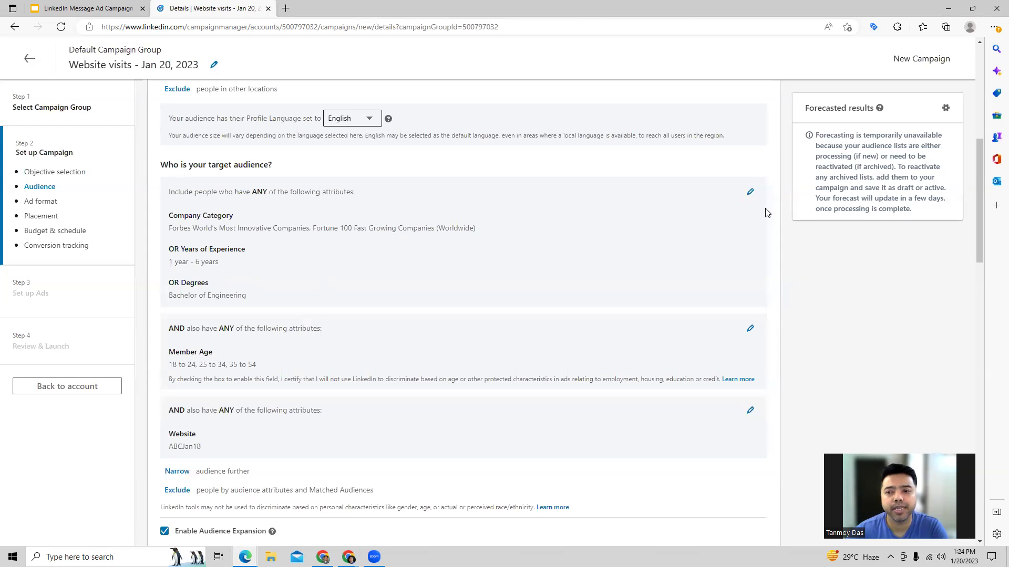
{"action": "left_click", "coordinate": [749, 193]}
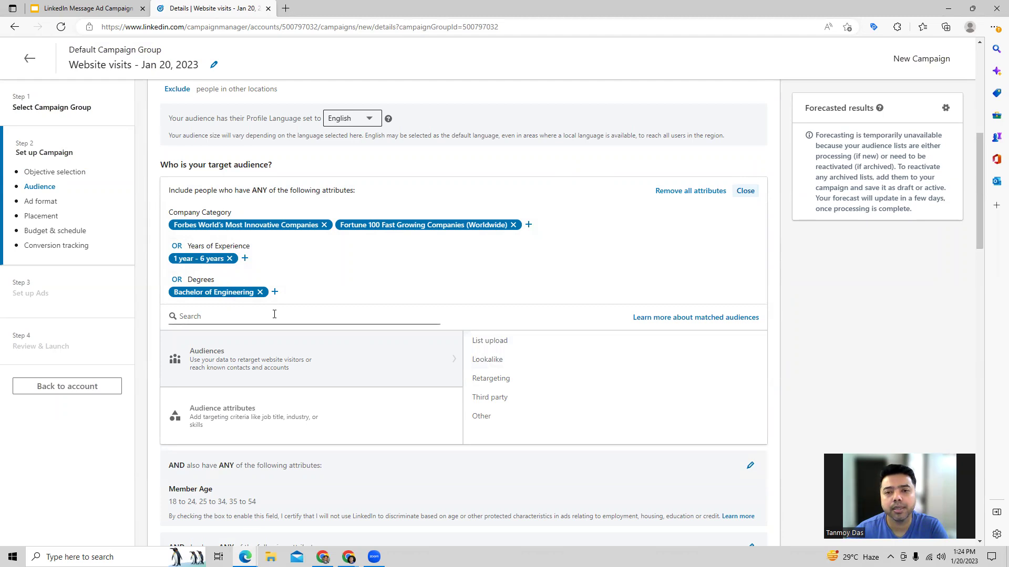
- Pick Message ad as the ad format, leaving LinkedIn as the only placement
{"action": "left_click", "coordinate": [269, 420]}
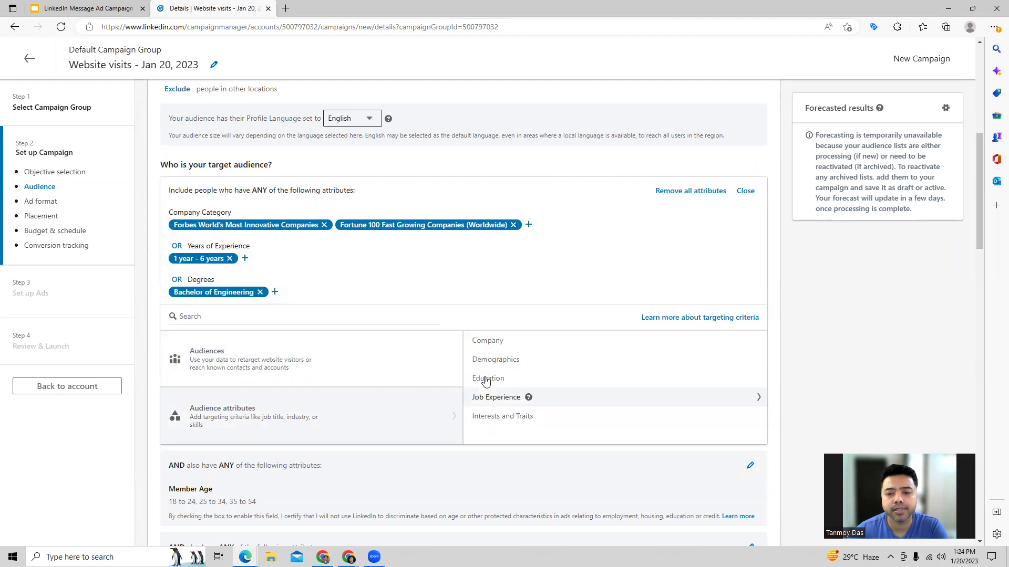
{"action": "scroll", "coordinate": [399, 362], "scroll_direction": "down", "scroll_amount": 6}
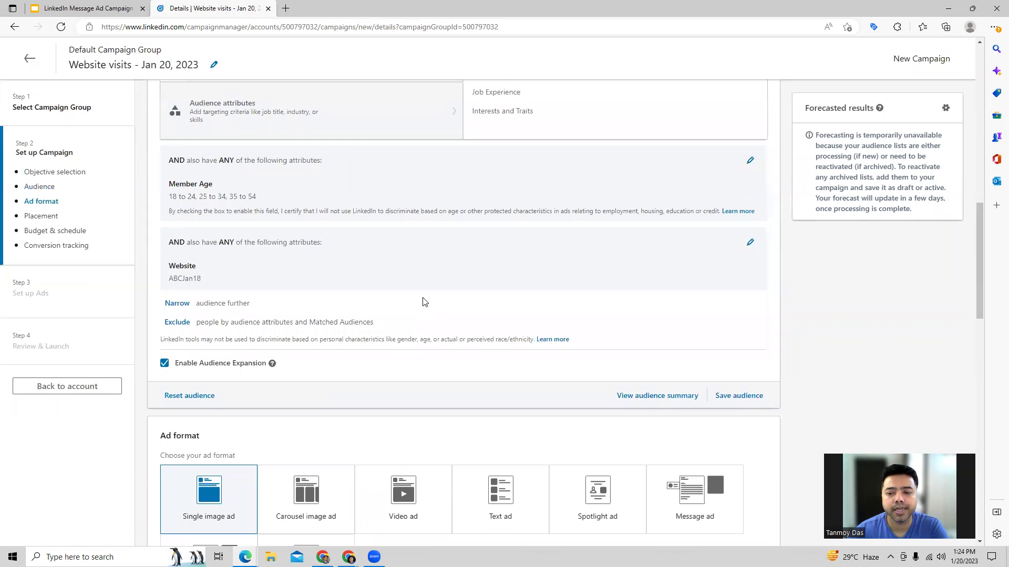
{"action": "scroll", "coordinate": [424, 302], "scroll_direction": "down", "scroll_amount": 7}
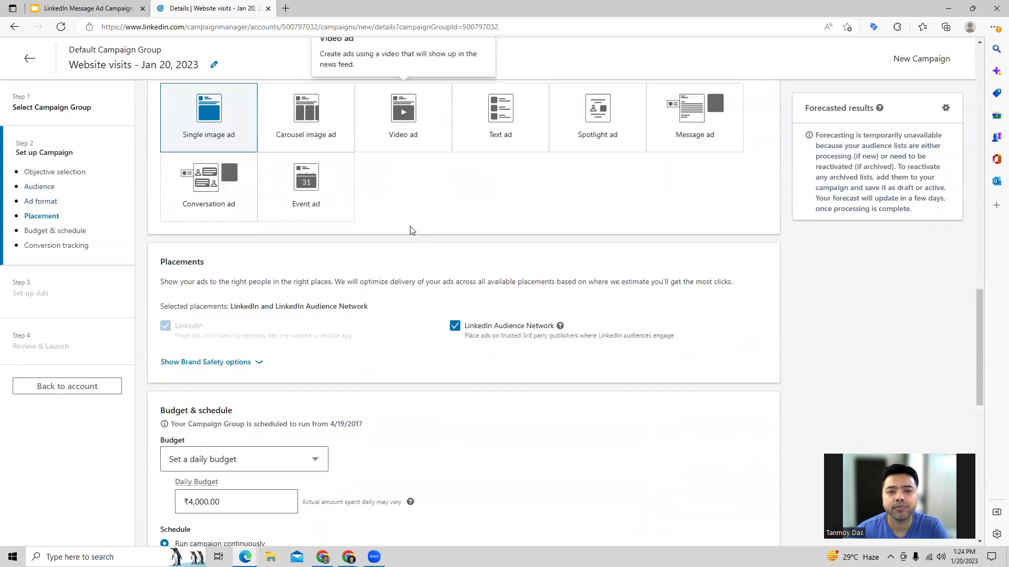
{"action": "scroll", "coordinate": [443, 209], "scroll_direction": "up", "scroll_amount": 2}
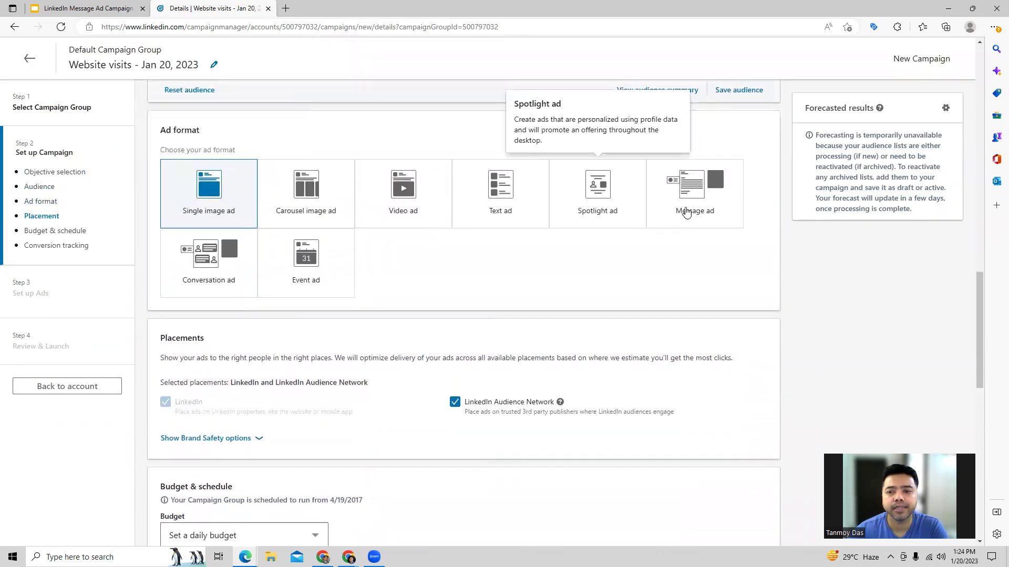
{"action": "mouse_move", "coordinate": [688, 213]}
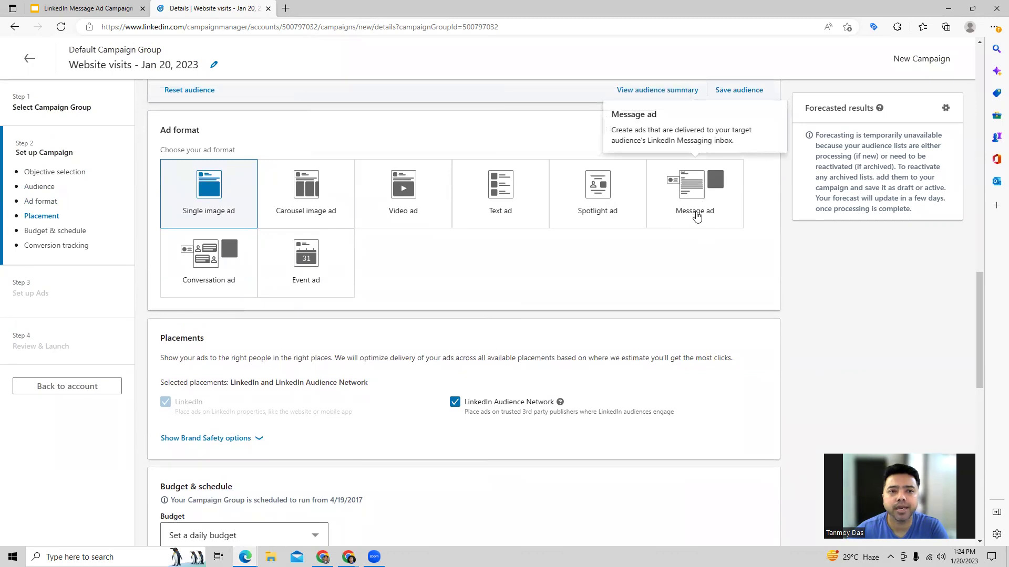
{"action": "left_click", "coordinate": [697, 216]}
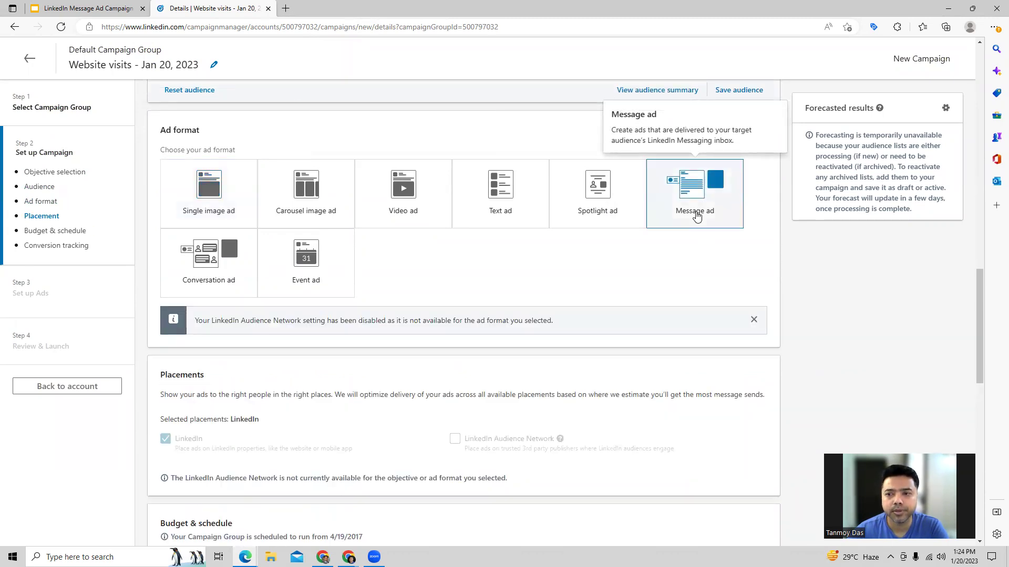
- Schedule the campaign from 1/20/2023 to 2/19/2023 with the ₹8.35 manual bid and continue
{"action": "scroll", "coordinate": [462, 280], "scroll_direction": "down", "scroll_amount": 5}
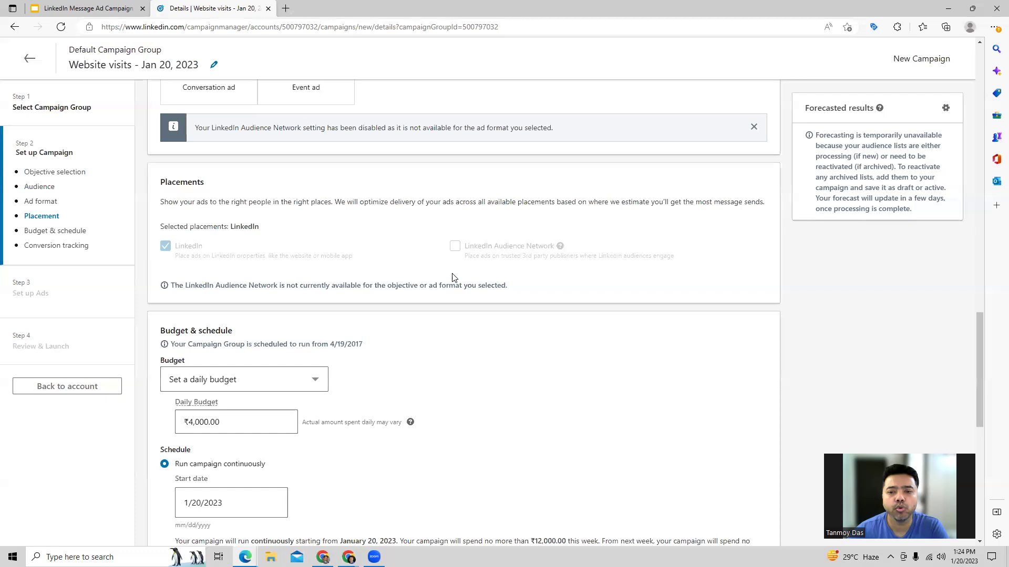
{"action": "scroll", "coordinate": [454, 278], "scroll_direction": "down", "scroll_amount": 2}
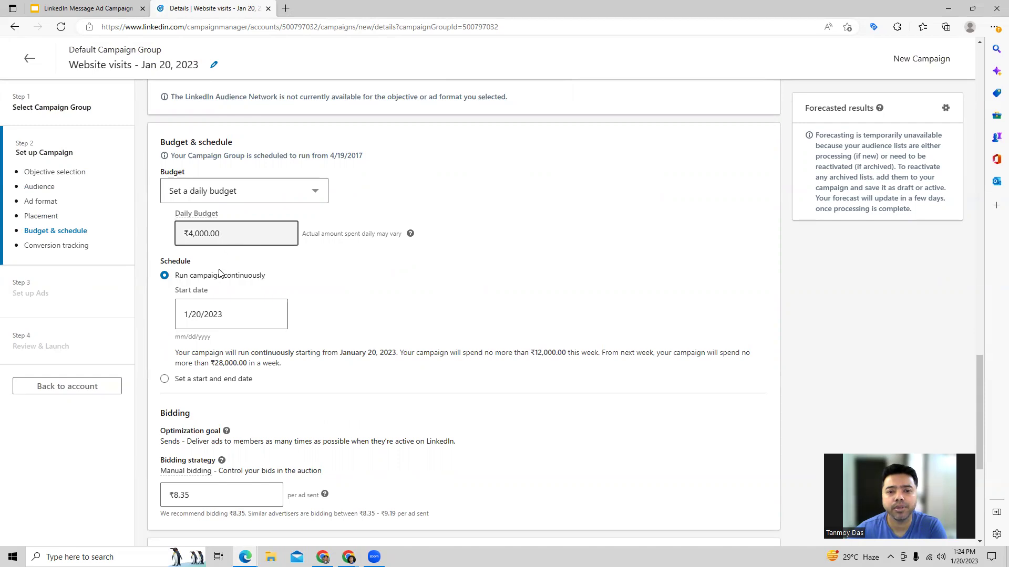
{"action": "left_click", "coordinate": [195, 380]}
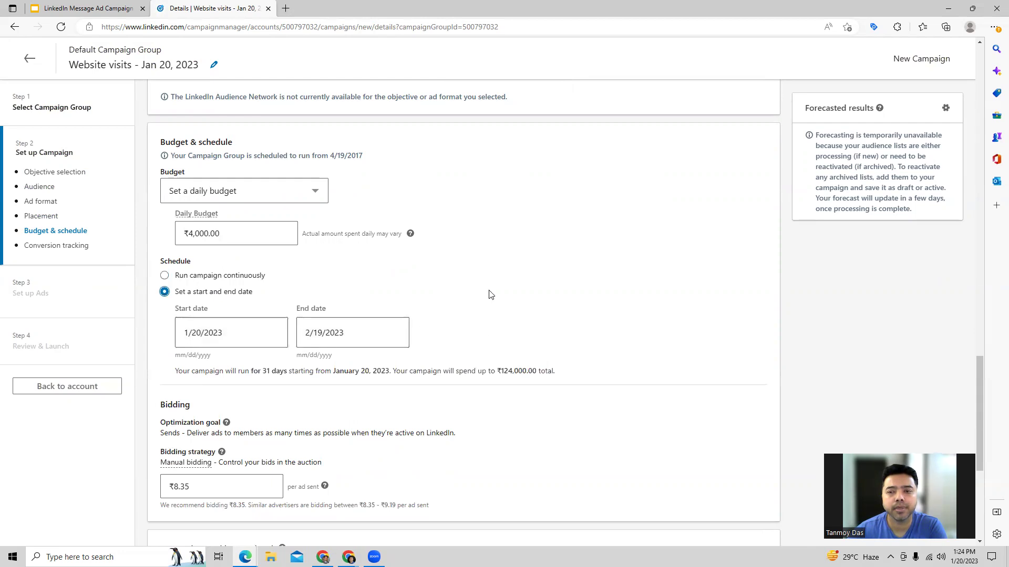
{"action": "scroll", "coordinate": [489, 294], "scroll_direction": "down", "scroll_amount": 4}
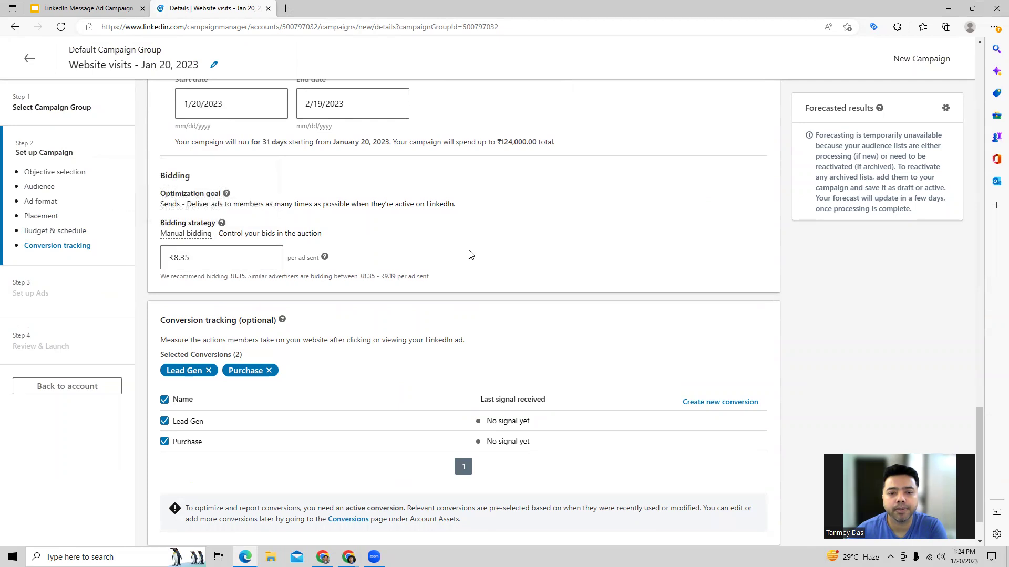
{"action": "scroll", "coordinate": [470, 254], "scroll_direction": "down", "scroll_amount": 2}
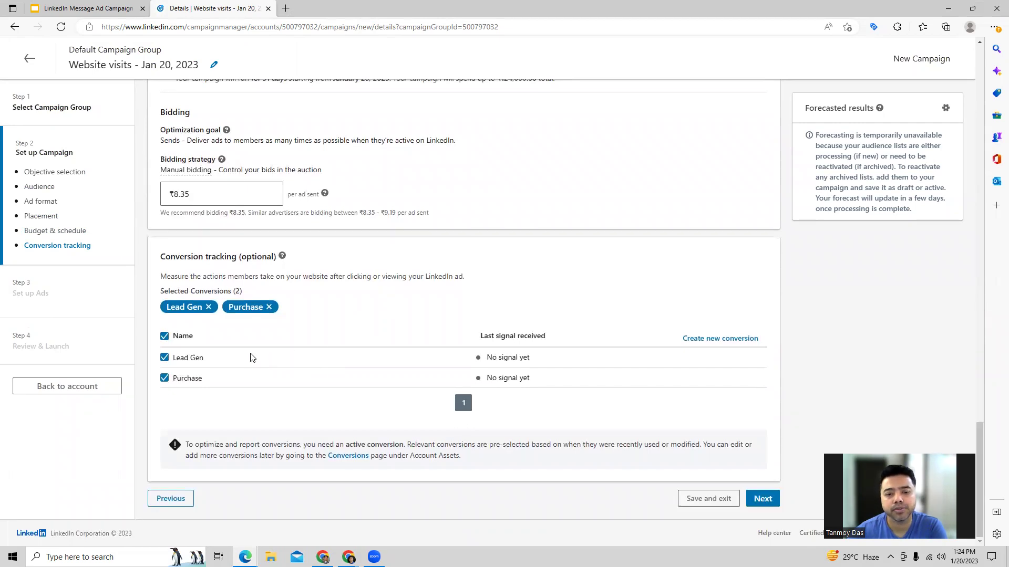
{"action": "left_click", "coordinate": [763, 499]}
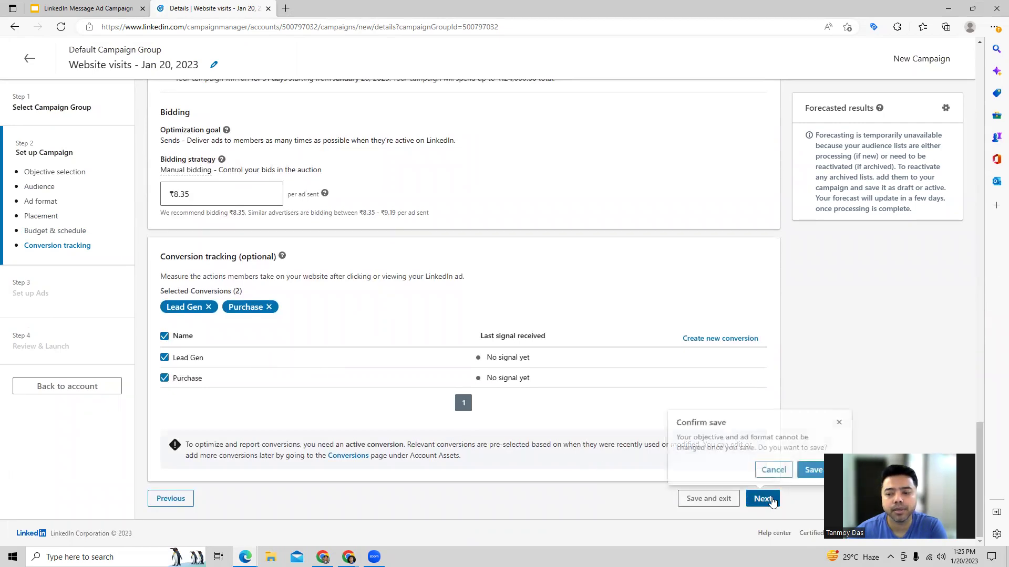
- Save the campaign settings and create a new ad named 'Message Ad'
{"action": "left_click", "coordinate": [811, 470]}
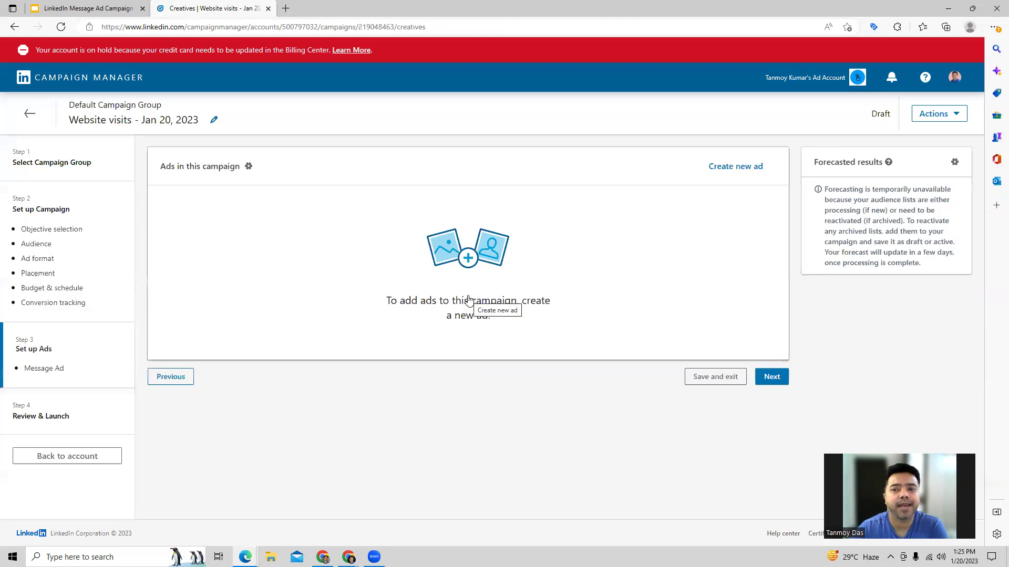
{"action": "left_click", "coordinate": [733, 176]}
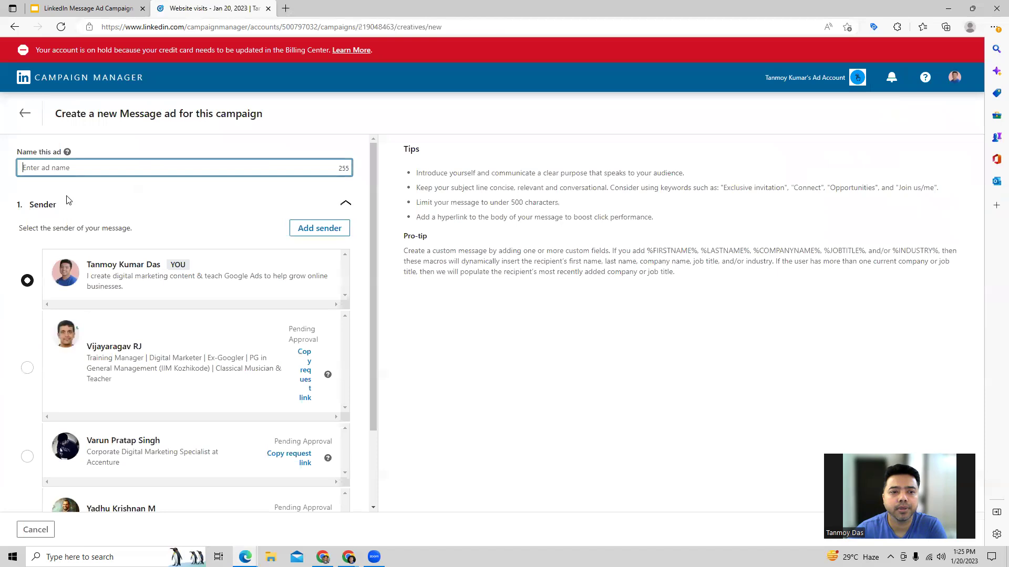
{"action": "left_click", "coordinate": [89, 168]}
{"action": "left_click", "coordinate": [52, 210]}
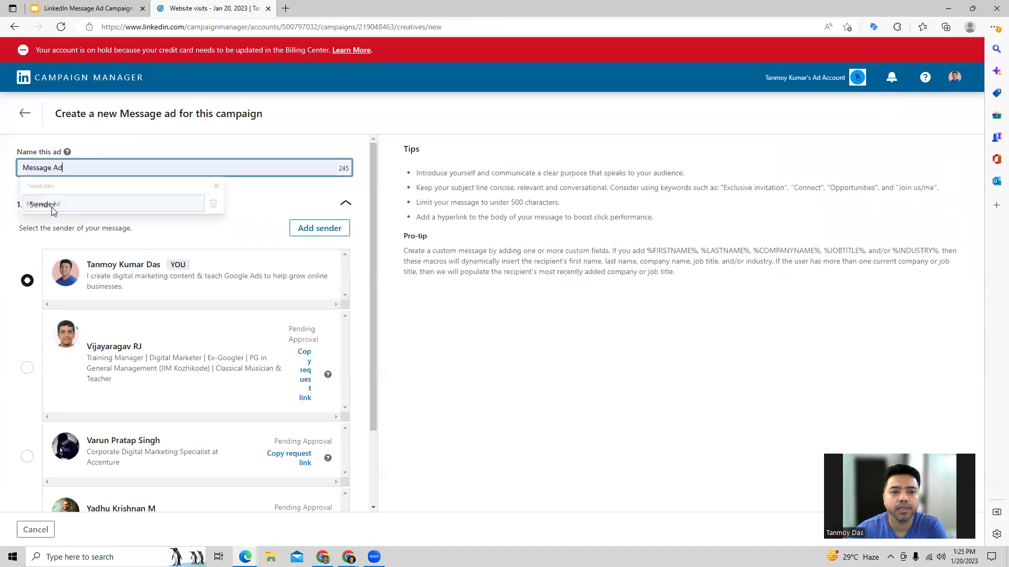
{"action": "left_click", "coordinate": [111, 198]}
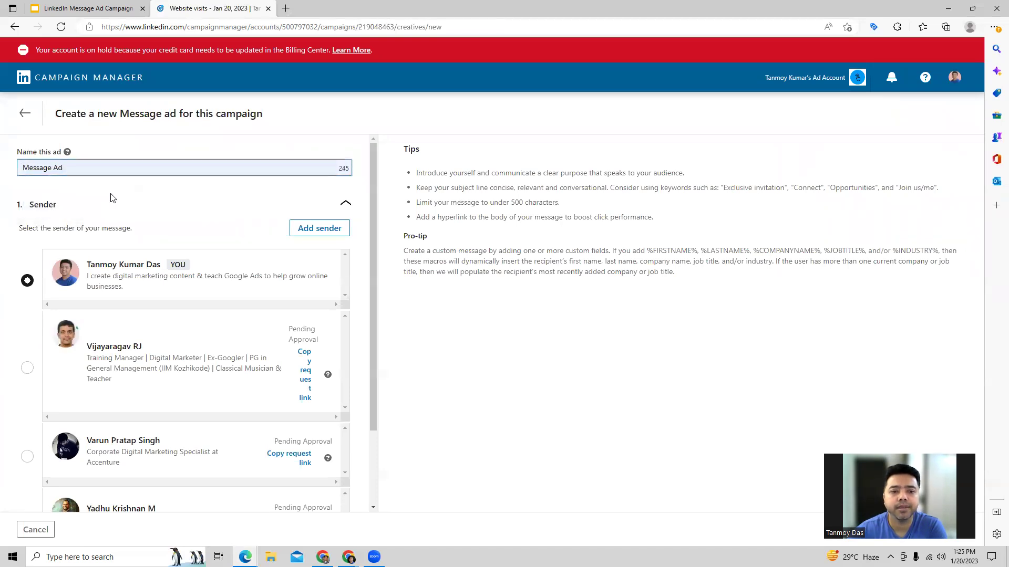
- Search for a connection and send them a sender approval request for the Message ad
{"action": "left_click", "coordinate": [319, 231]}
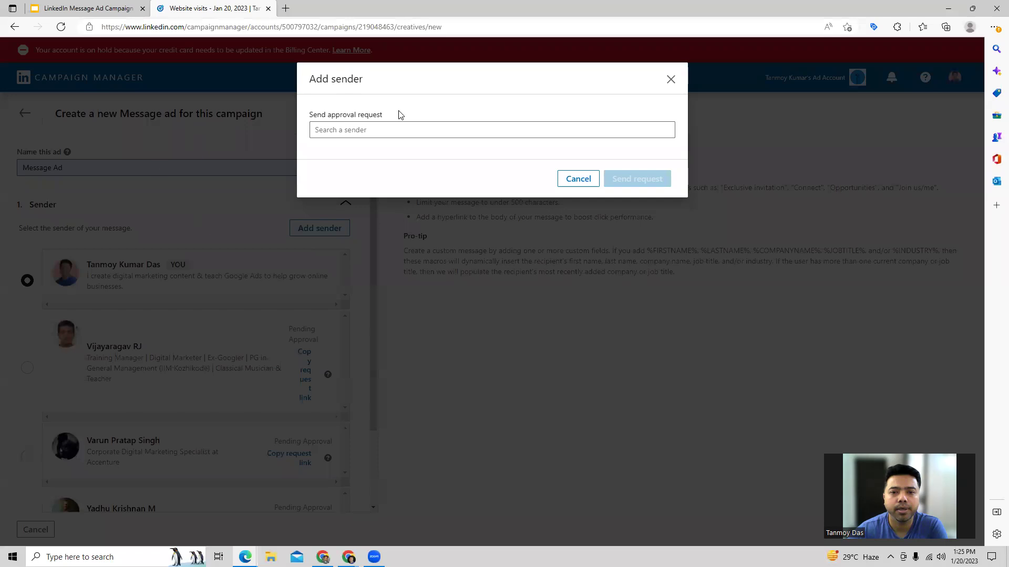
{"action": "left_click", "coordinate": [340, 132]}
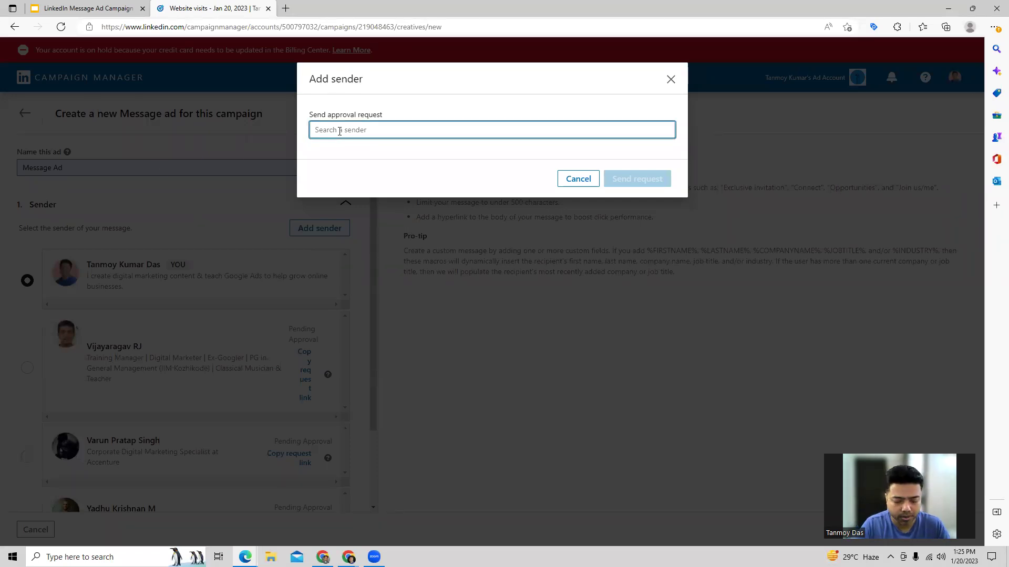
{"action": "type", "text": "vi"}
{"action": "key", "text": "BackSpace"}
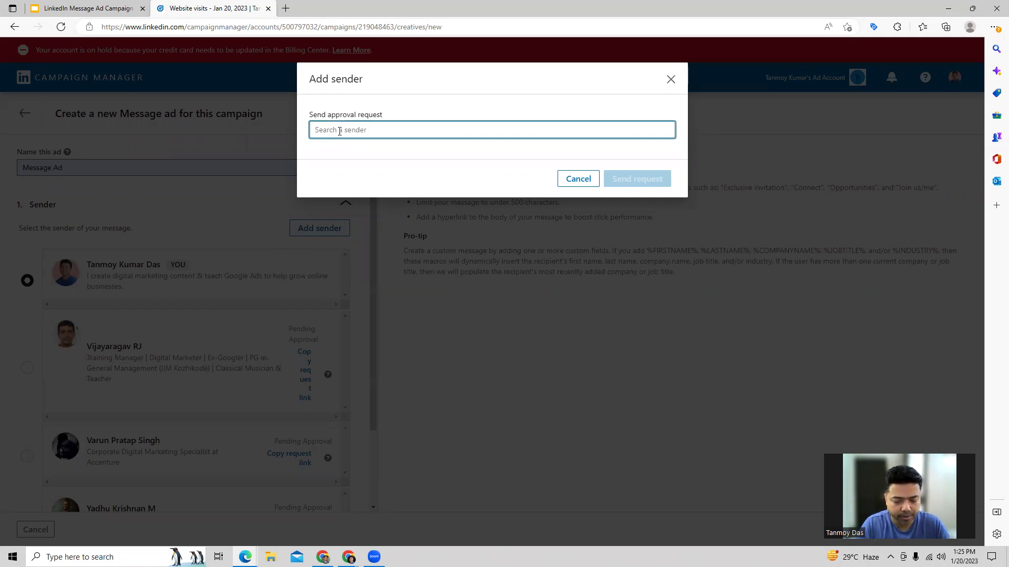
{"action": "type", "text": "chai"}
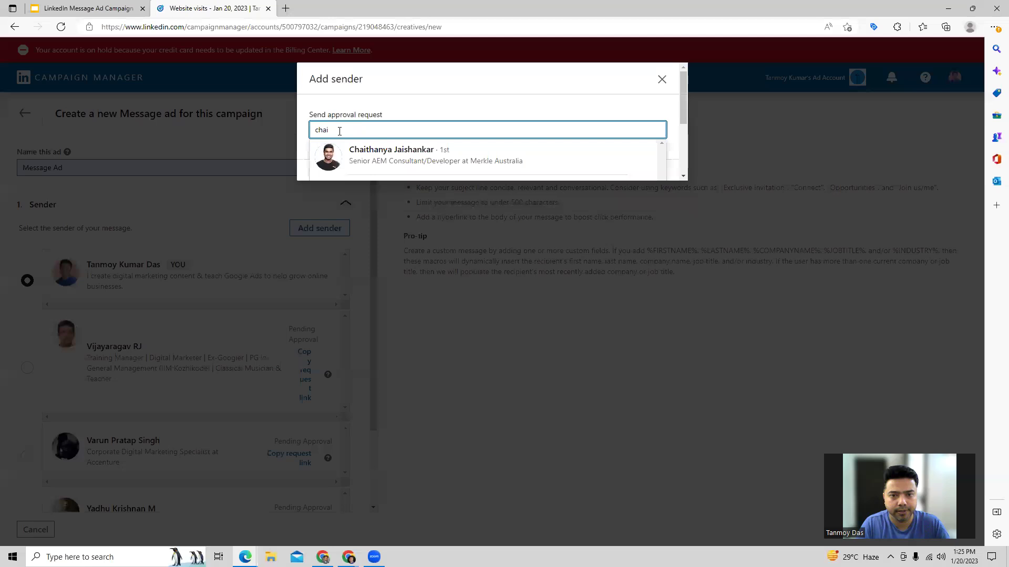
{"action": "type", "text": "tali"}
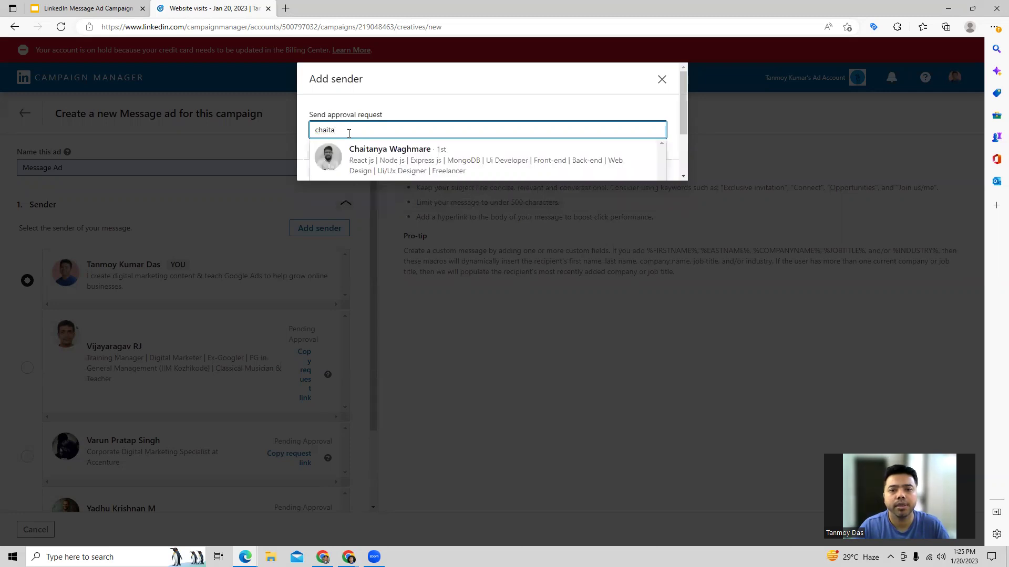
{"action": "key", "text": "BackSpace"}
{"action": "key", "text": "BackSpace"}
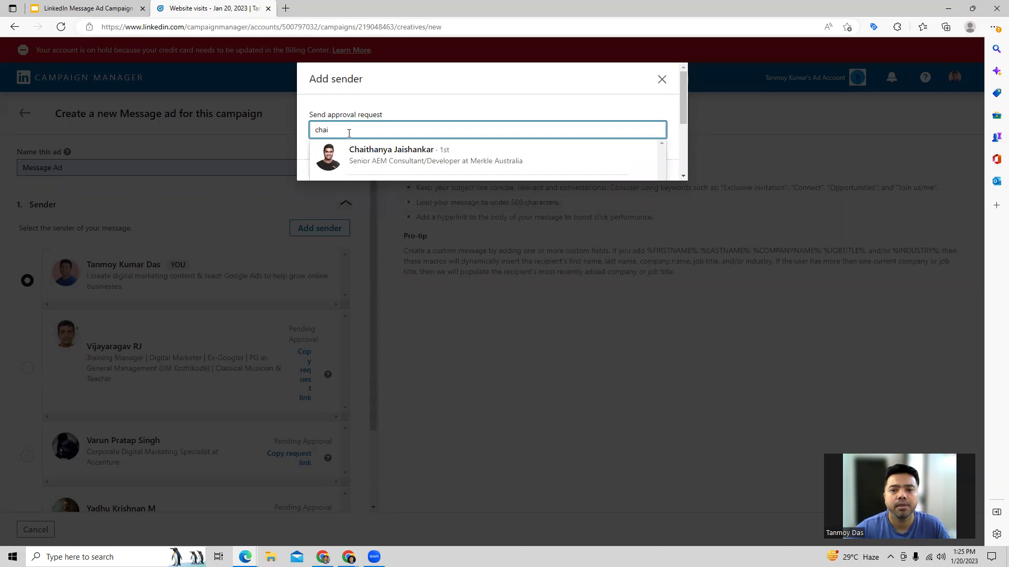
{"action": "left_click", "coordinate": [407, 153]}
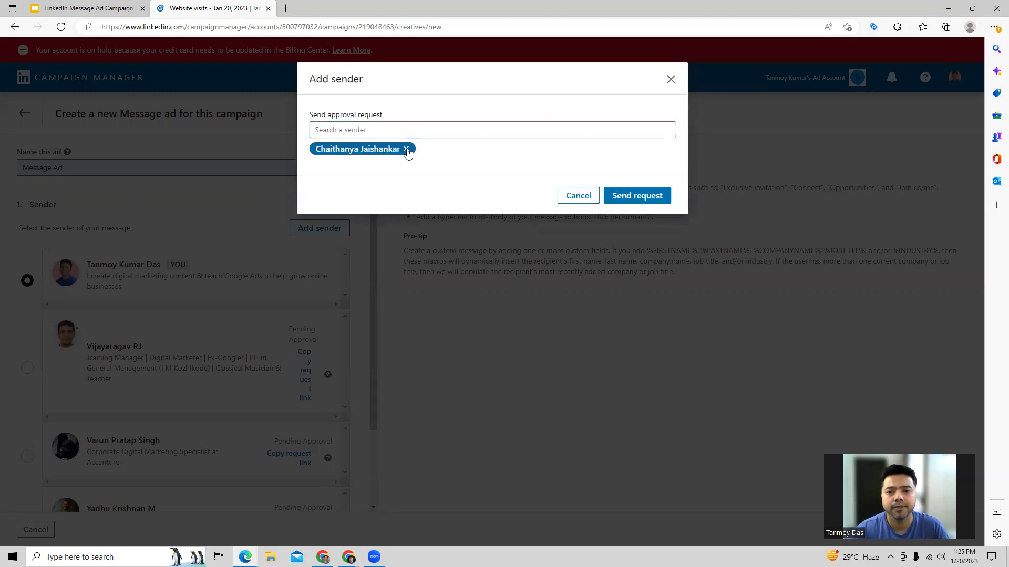
{"action": "left_click", "coordinate": [630, 208]}
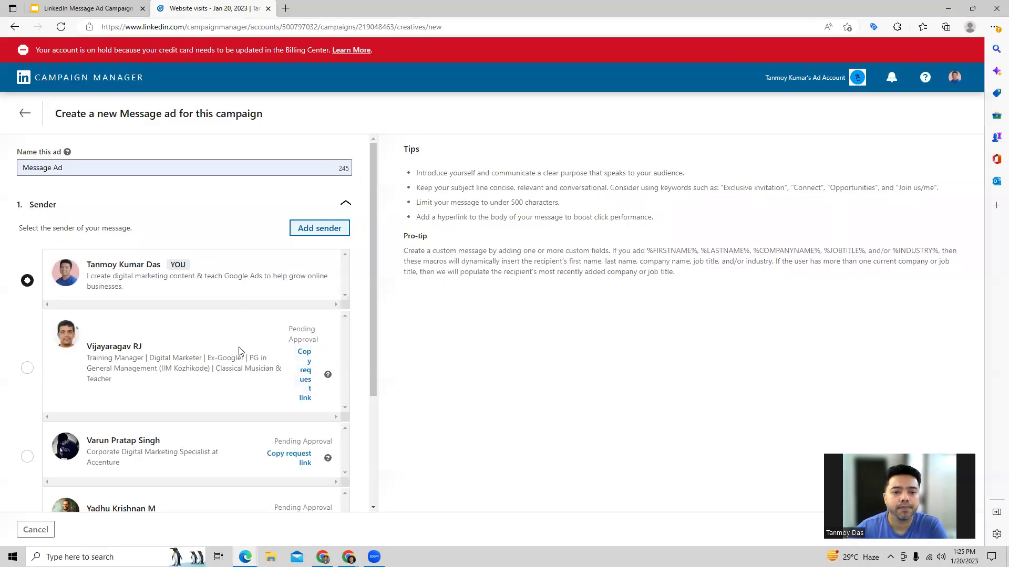
- Expand the Message section and enter the subject 'Business Opportunity for you!'
{"action": "scroll", "coordinate": [239, 351], "scroll_direction": "down", "scroll_amount": 3}
{"action": "left_click", "coordinate": [247, 487]}
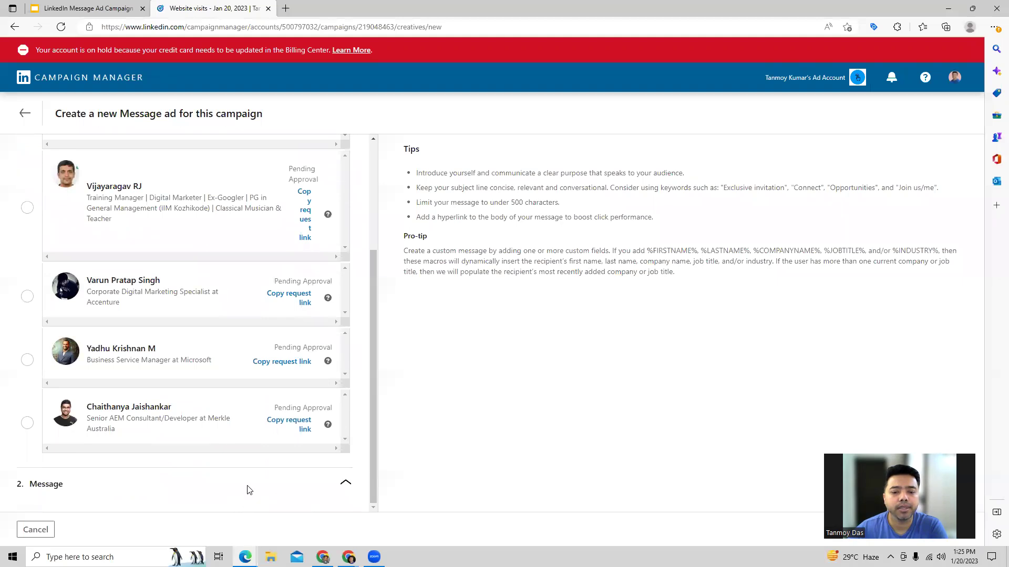
{"action": "scroll", "coordinate": [211, 342], "scroll_direction": "down", "scroll_amount": 1}
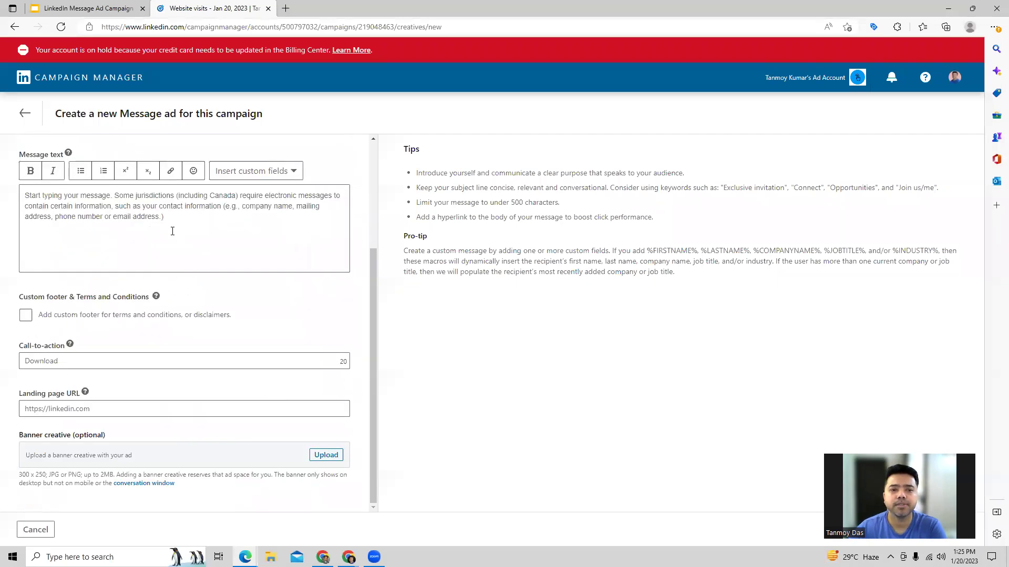
{"action": "scroll", "coordinate": [172, 231], "scroll_direction": "up", "scroll_amount": 3}
{"action": "left_click", "coordinate": [45, 237]}
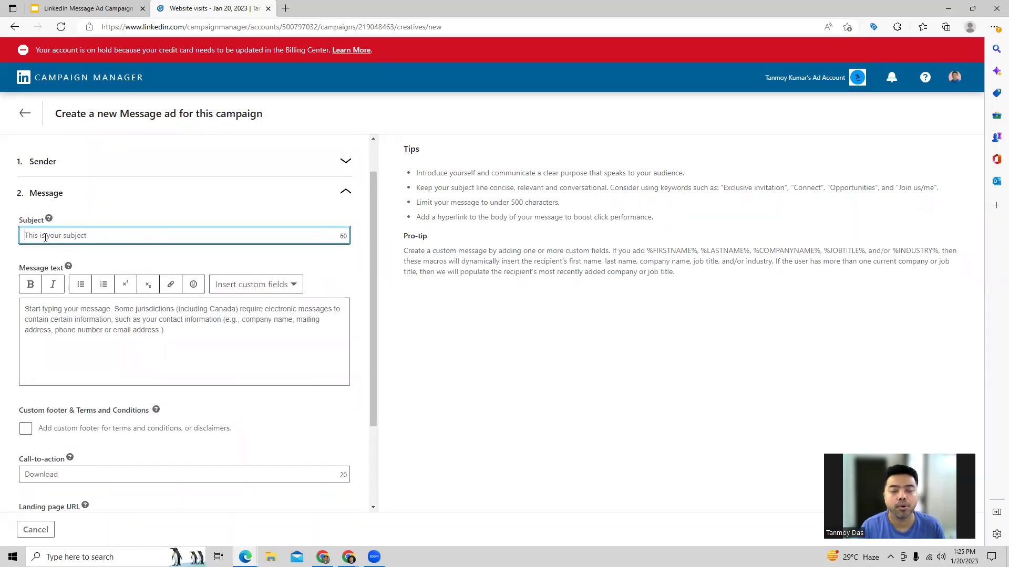
{"action": "type", "text": "B"}
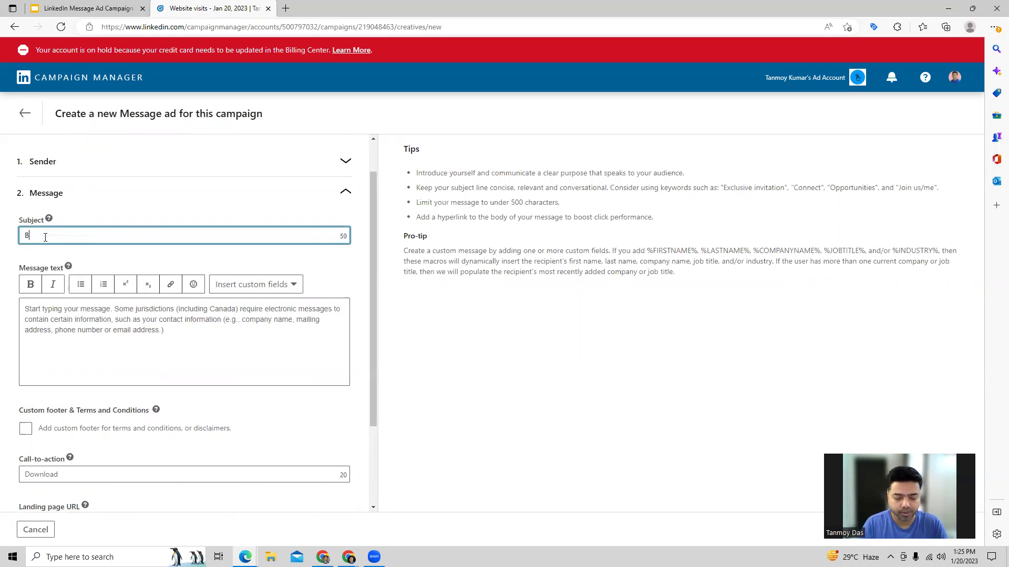
{"action": "type", "text": "usiness "}
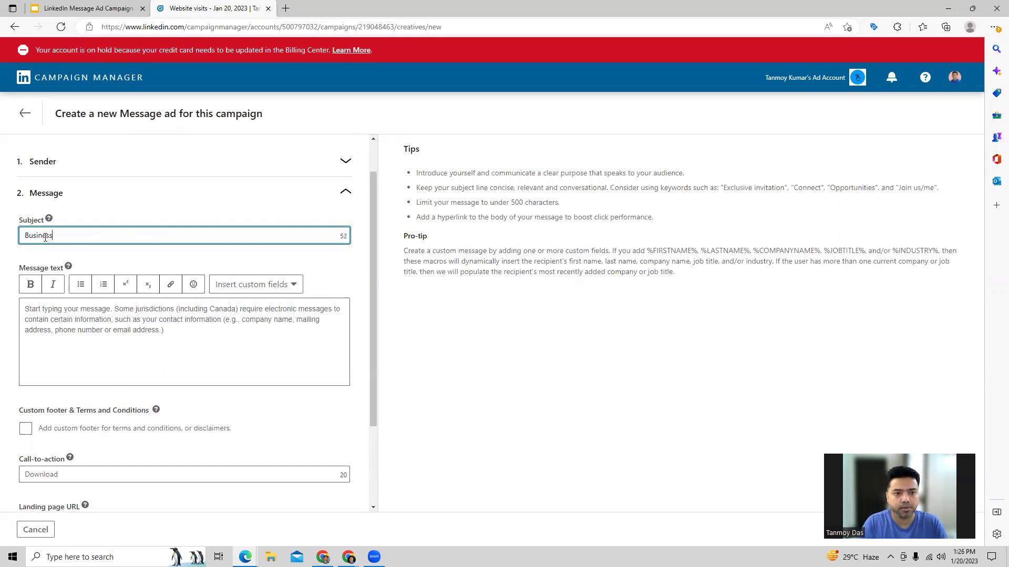
{"action": "type", "text": "Oppotu"}
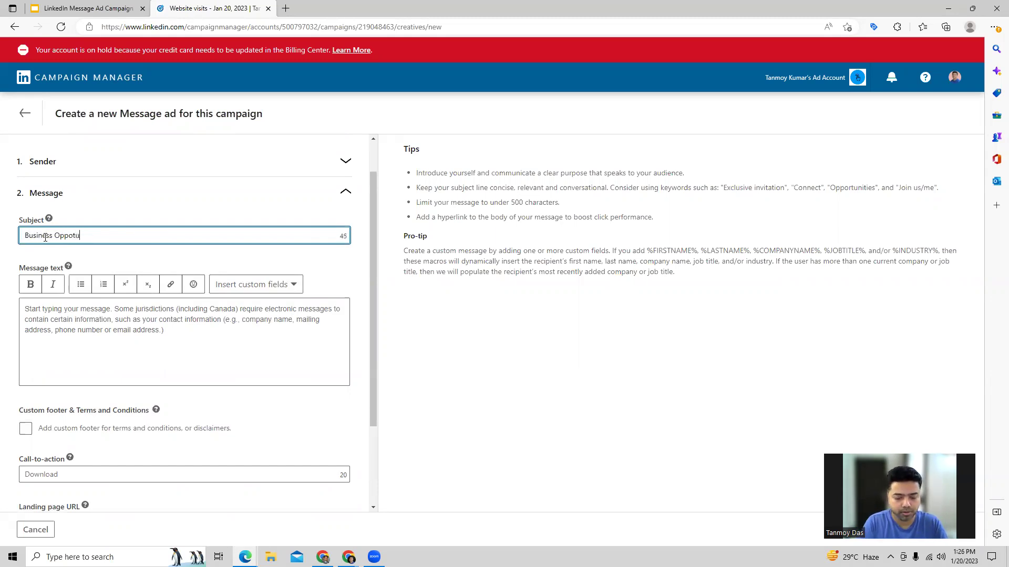
{"action": "type", "text": "nity"}
{"action": "key", "text": "BackSpace"}
{"action": "key", "text": "BackSpace"}
{"action": "key", "text": "BackSpace"}
{"action": "key", "text": "BackSpace"}
{"action": "key", "text": "BackSpace"}
{"action": "key", "text": "BackSpace"}
{"action": "key", "text": "BackSpace"}
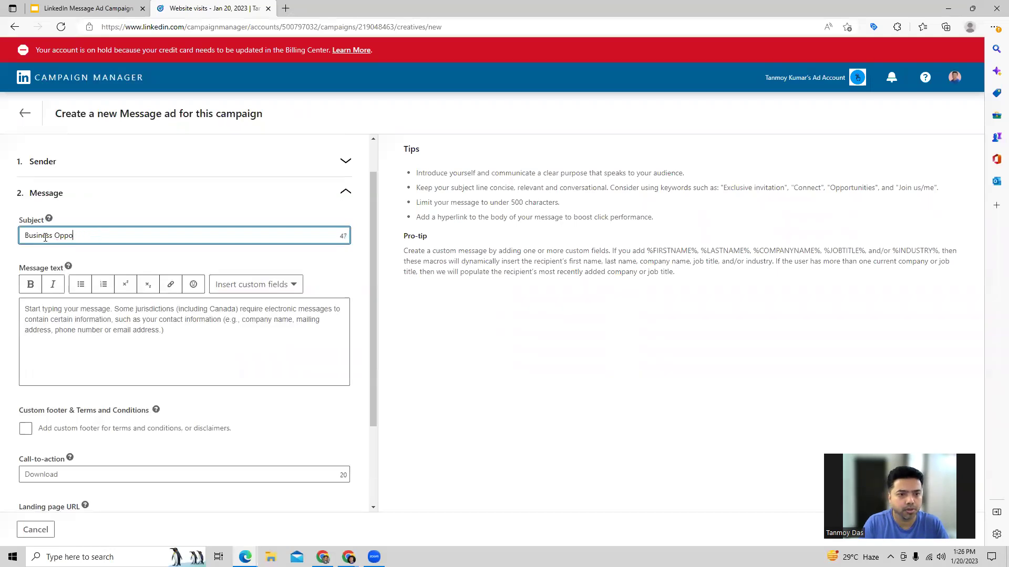
{"action": "type", "text": "rtunity "}
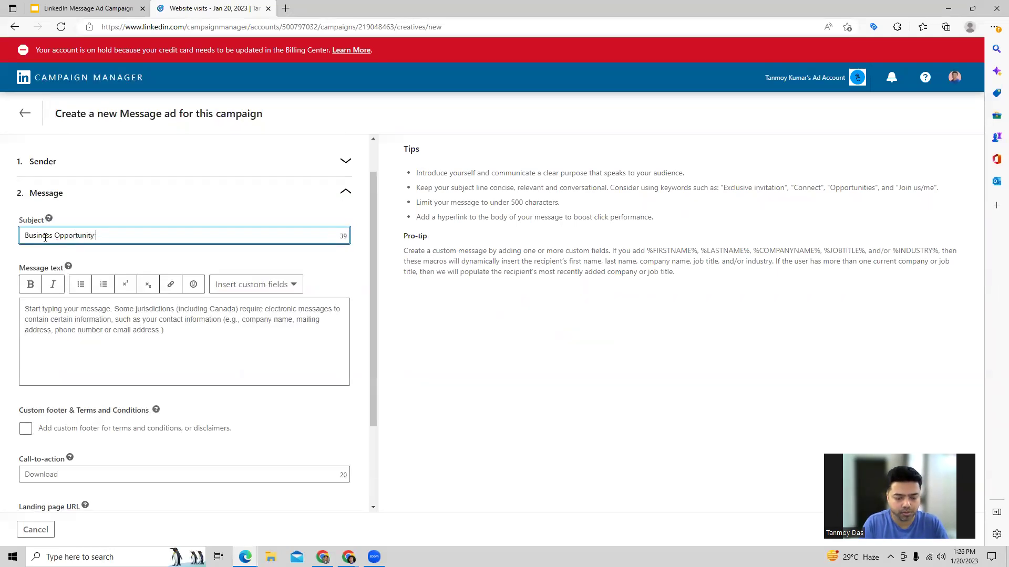
{"action": "type", "text": "for you!"}
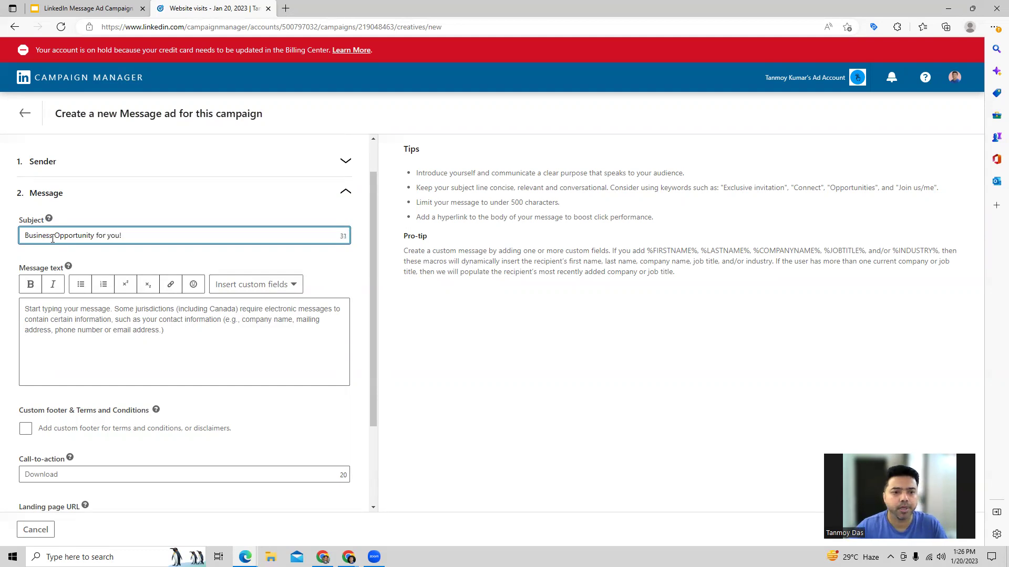
{"action": "left_click", "coordinate": [60, 324]}
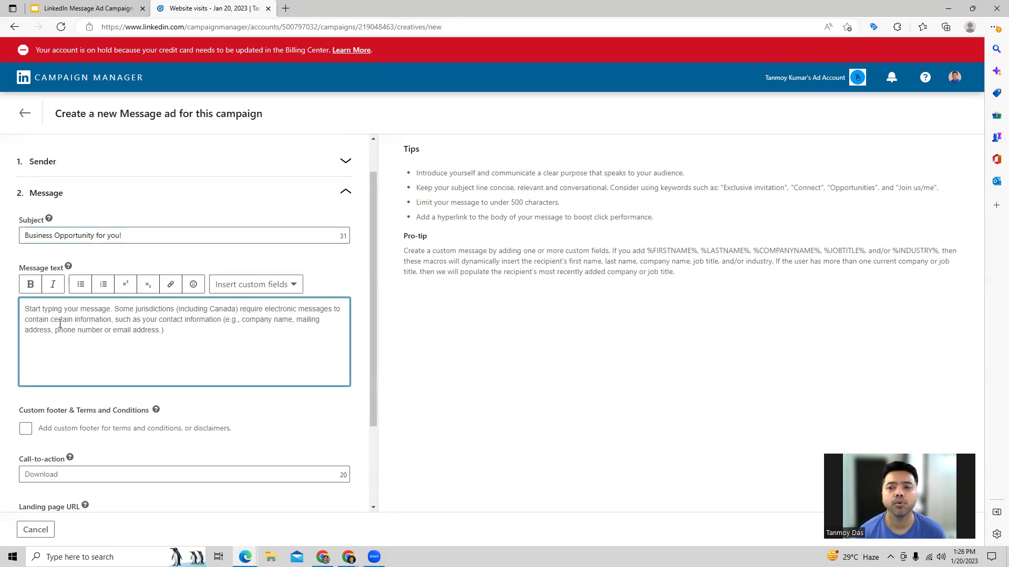
- Write a body greeting %FIRSTNAME%, introducing the sender and PowerAI, inviting contact, ending 'Thank you'
{"action": "type", "text": "Hi"}
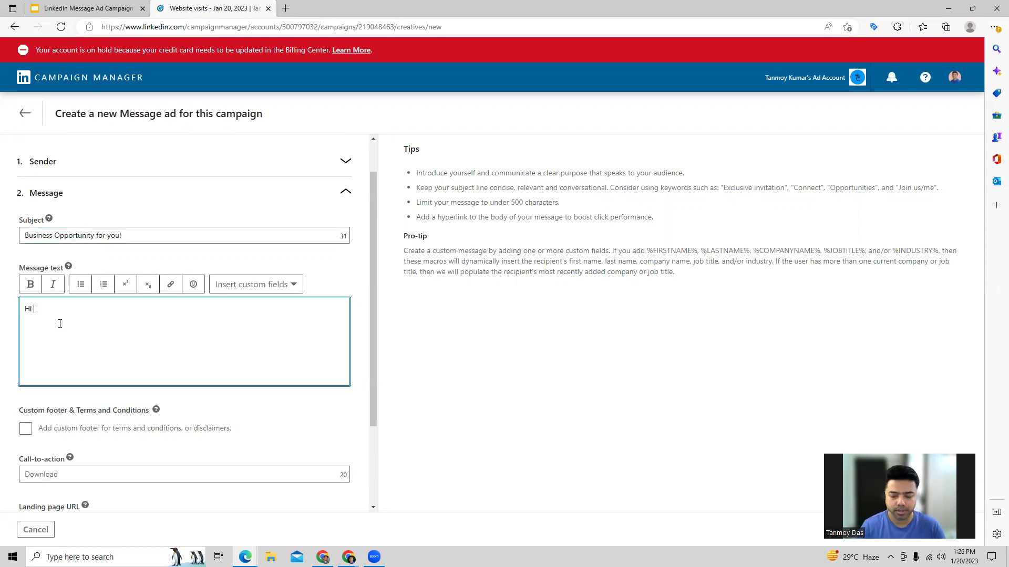
{"action": "type", "text": "{%"}
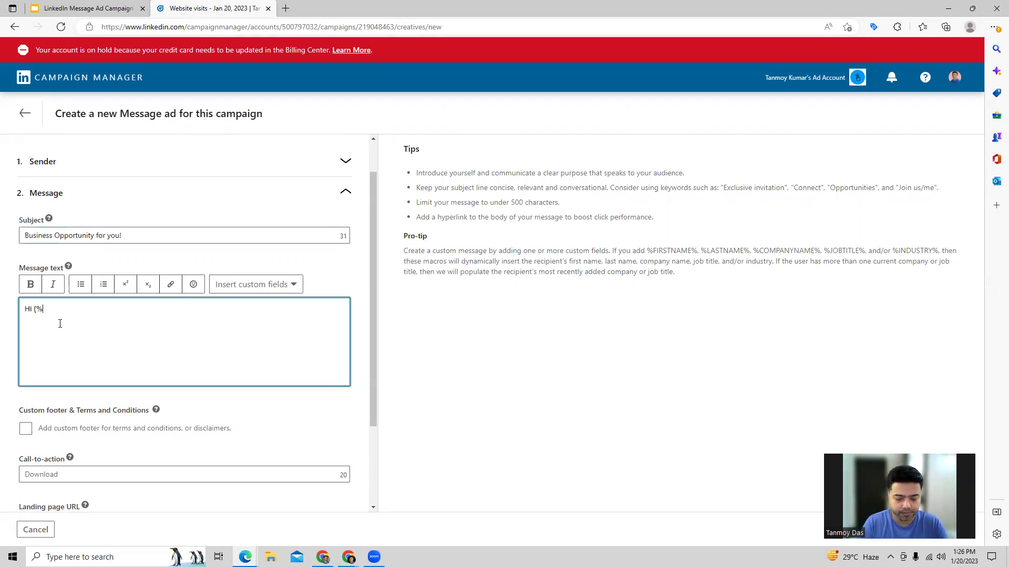
{"action": "type", "text": "FISRTNAME"}
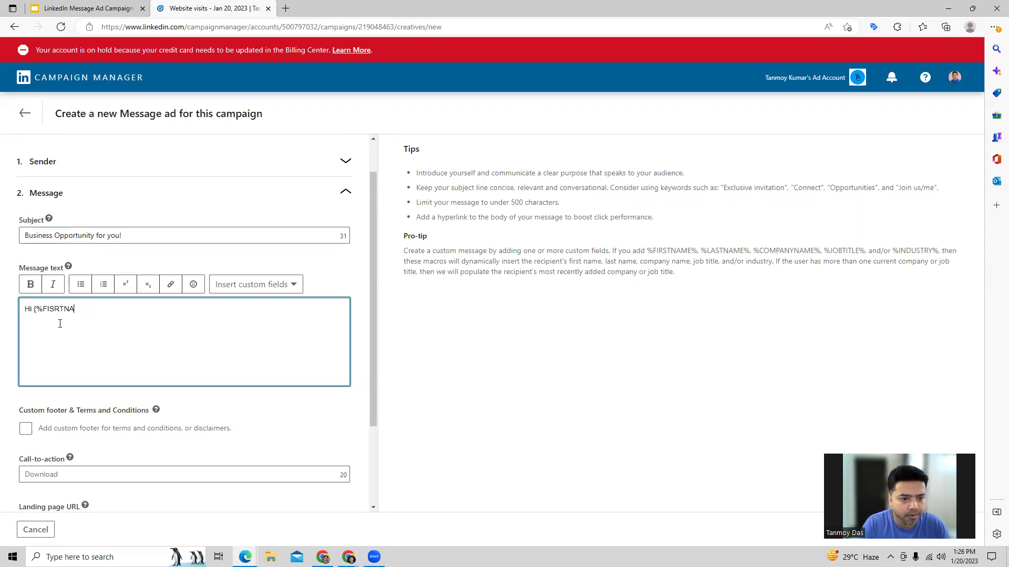
{"action": "key", "text": "BackSpace"}
{"action": "key", "text": "BackSpace"}
{"action": "key", "text": "BackSpace"}
{"action": "key", "text": "BackSpace"}
{"action": "key", "text": "BackSpace"}
{"action": "key", "text": "BackSpace"}
{"action": "key", "text": "BackSpace"}
{"action": "type", "text": "RSTNAE"}
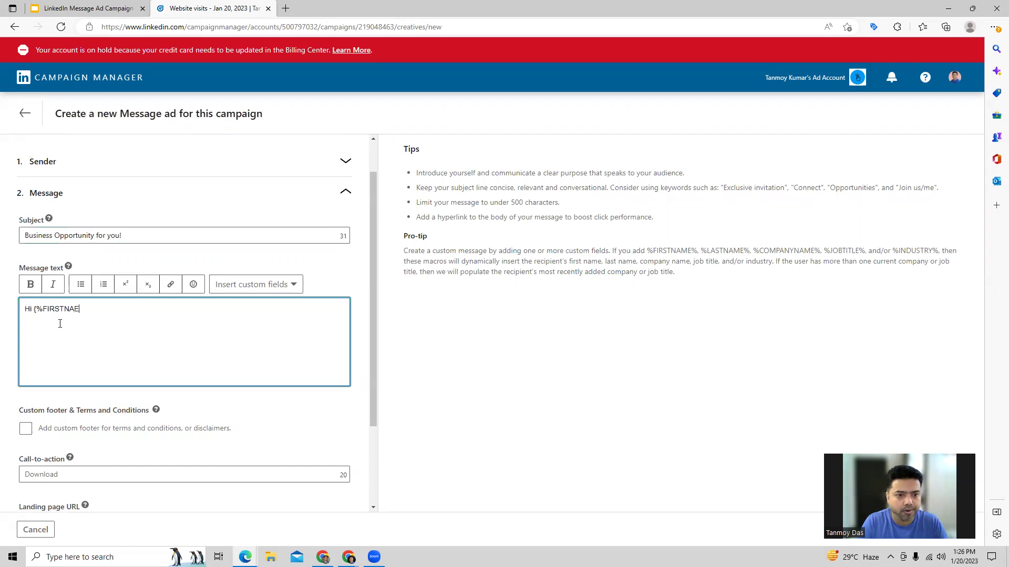
{"action": "key", "text": "BackSpace"}
{"action": "type", "text": "MEE"}
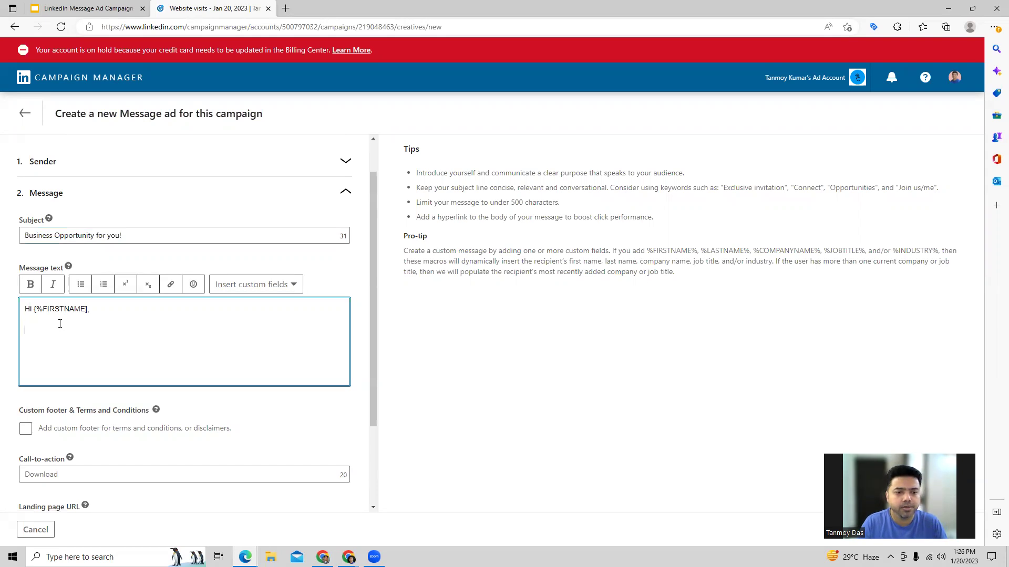
{"action": "type", "text": "am"}
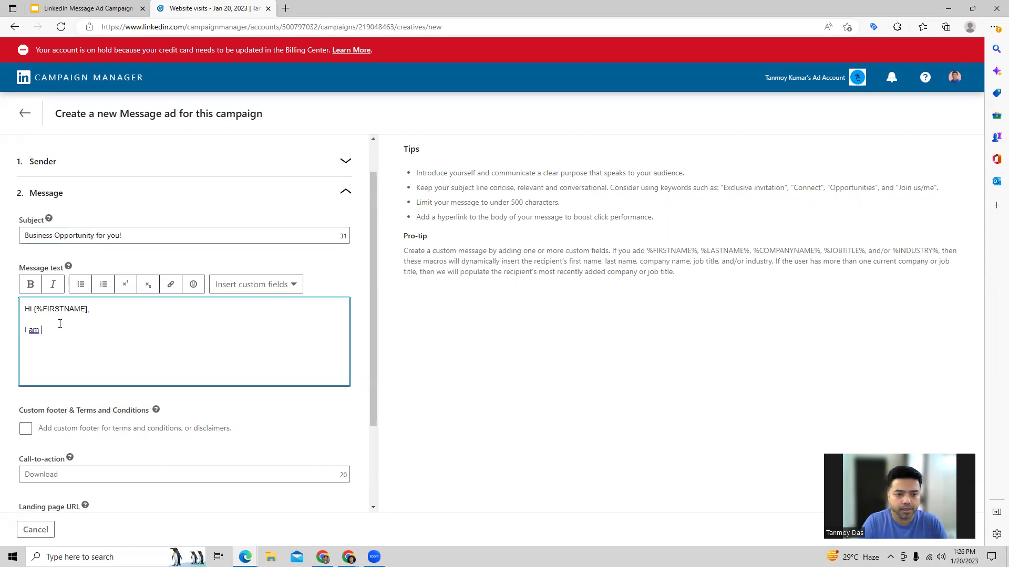
{"action": "key", "text": "BackSpace"}
{"action": "key", "text": "BackSpace"}
{"action": "key", "text": "BackSpace"}
{"action": "key", "text": "BackSpace"}
{"action": "type", "text": "My name is"}
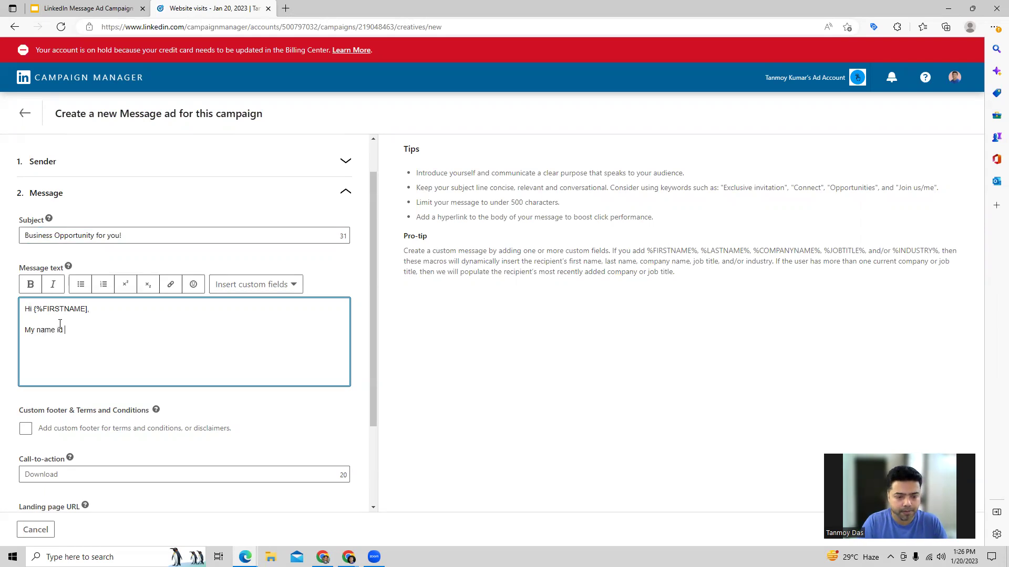
{"action": "type", "text": " Tamo"}
{"action": "key", "text": "BackSpace"}
{"action": "key", "text": "BackSpace"}
{"action": "type", "text": "nmoy "}
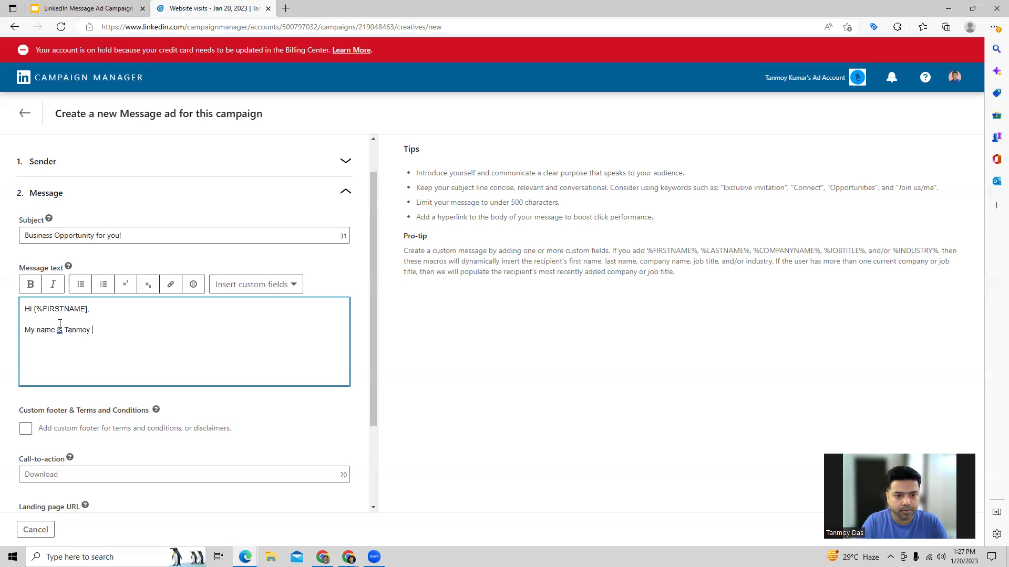
{"action": "type", "text": "and I would like to"}
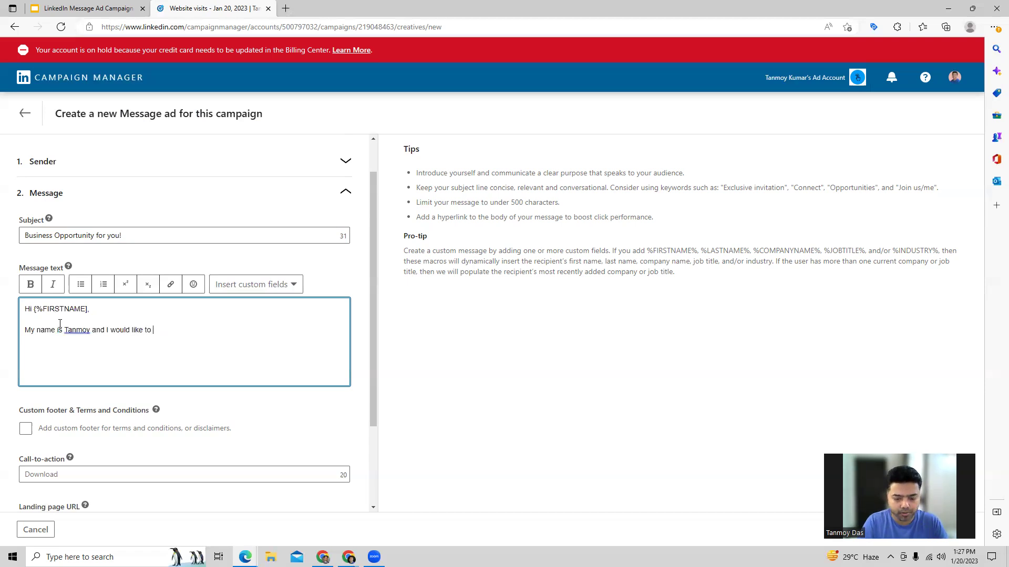
{"action": "type", "text": " introduce you to"}
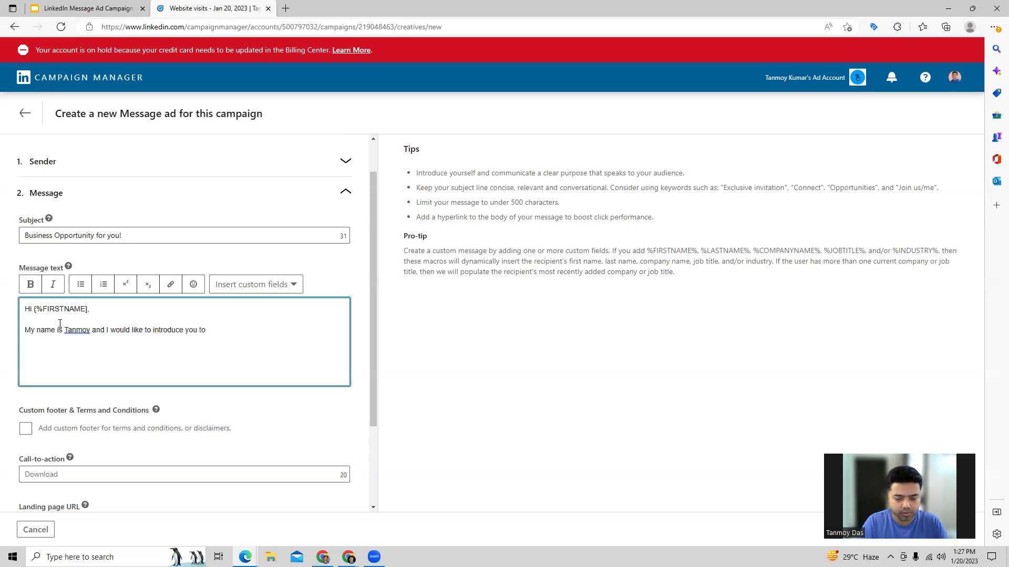
{"action": "type", "text": " PowerAI"}
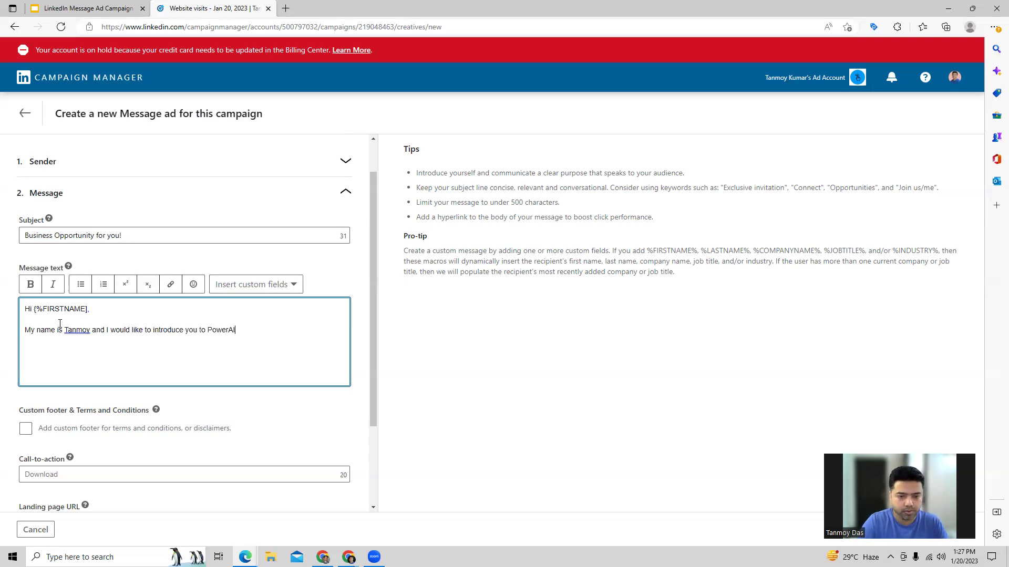
{"action": "type", "text": ". Please"}
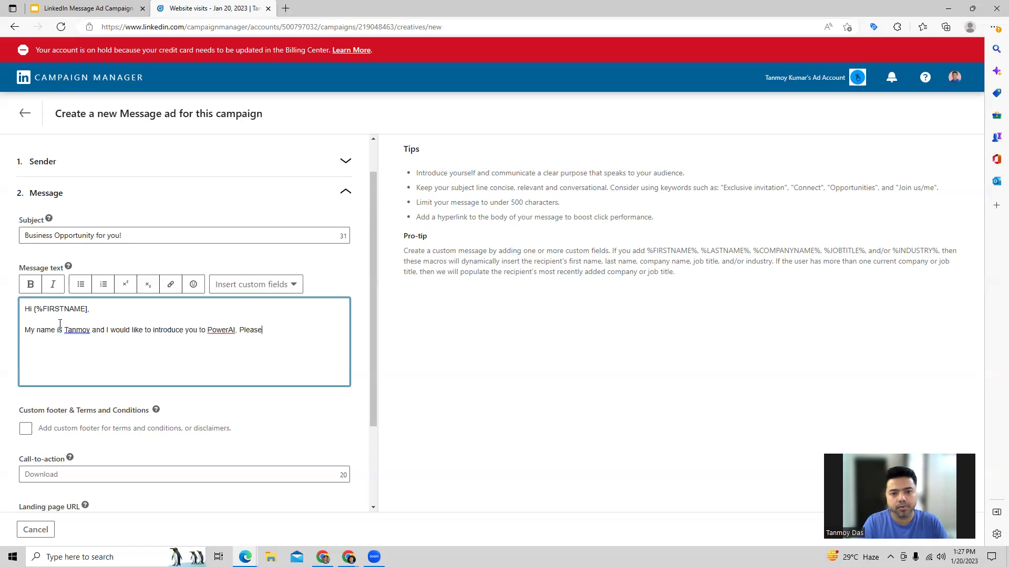
{"action": "type", "text": " contact me for "}
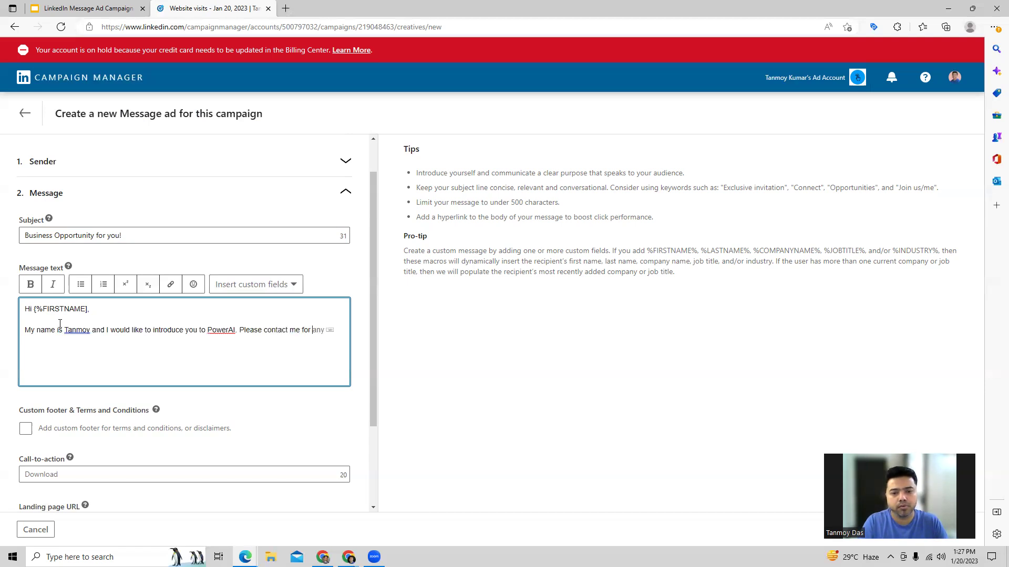
{"action": "type", "text": "mo"}
{"action": "type", "text": "re information."}
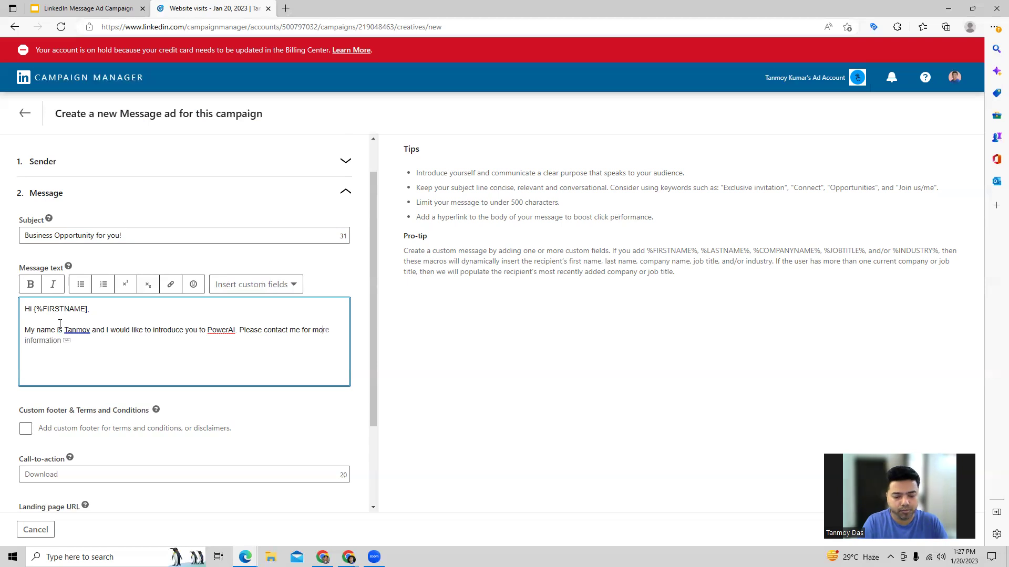
{"action": "key", "text": "Return"}
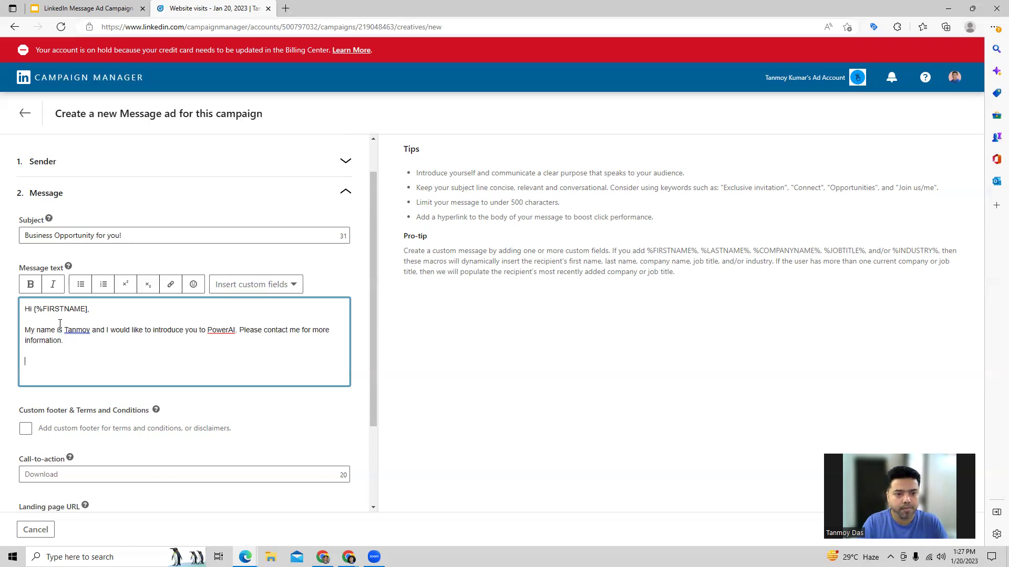
{"action": "type", "text": "Thank you,"}
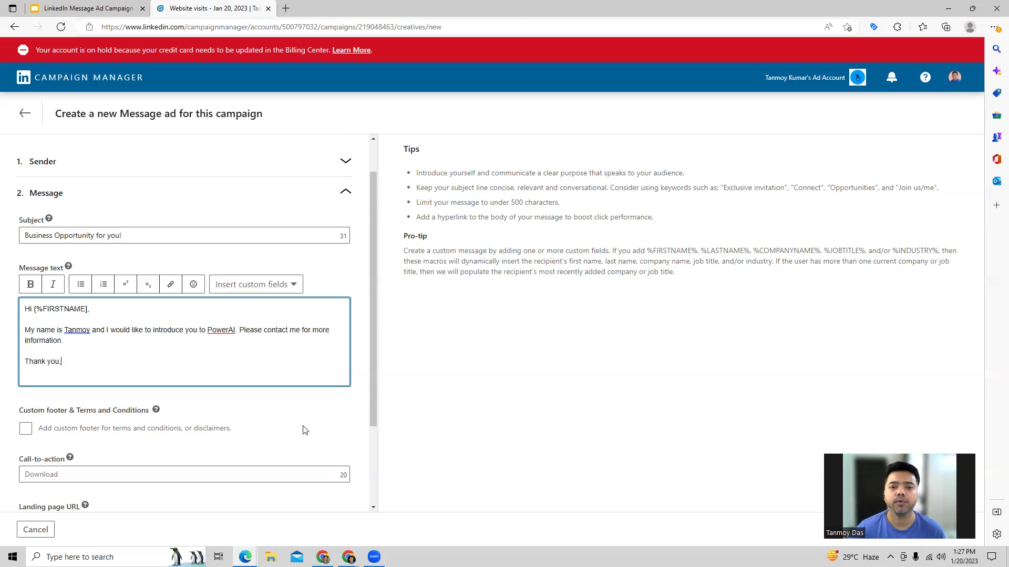
- Enter 'Visit Website' as the call-to-action
{"action": "scroll", "coordinate": [304, 429], "scroll_direction": "down", "scroll_amount": 2}
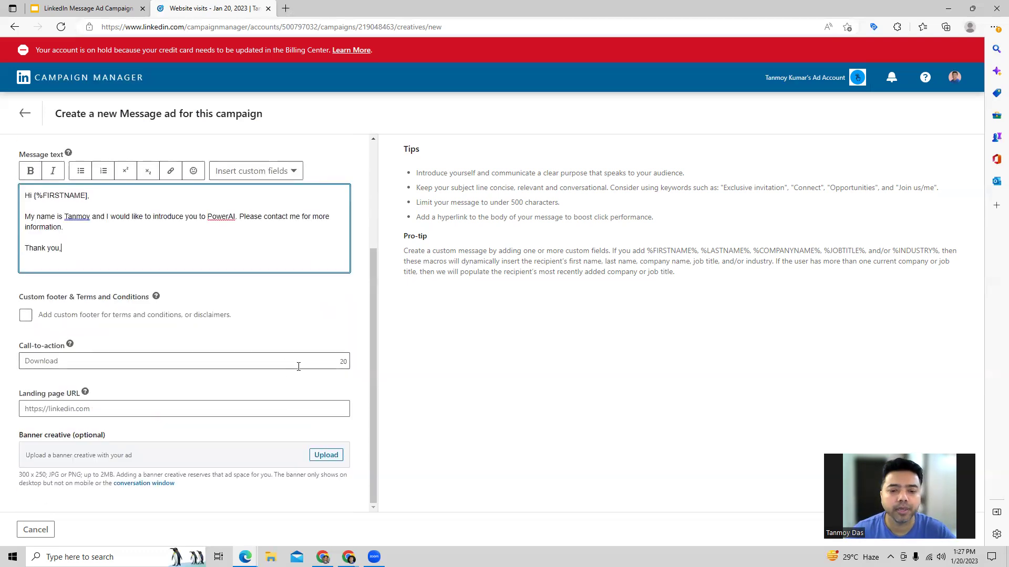
{"action": "left_click", "coordinate": [201, 361]}
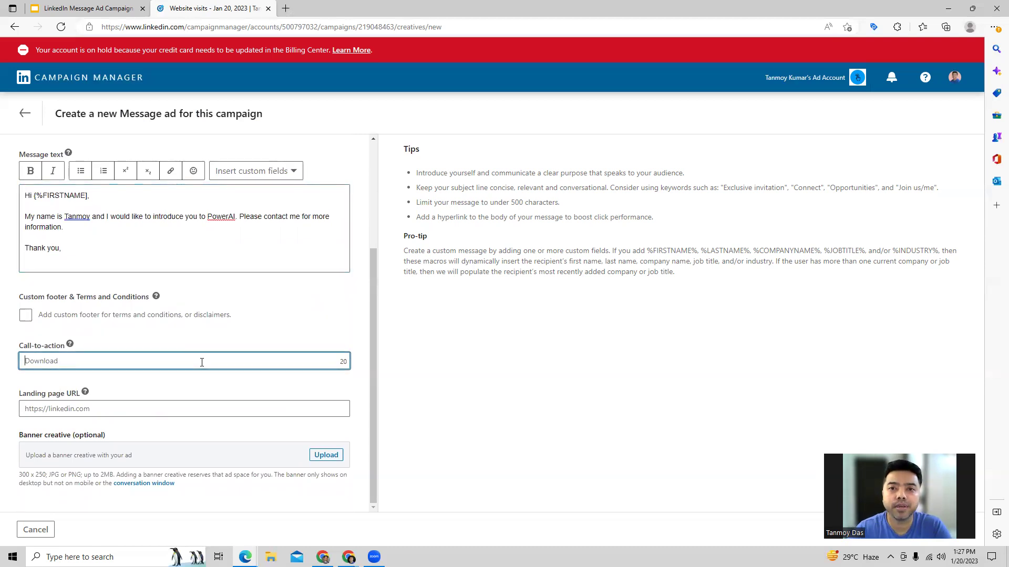
{"action": "type", "text": "Vist"}
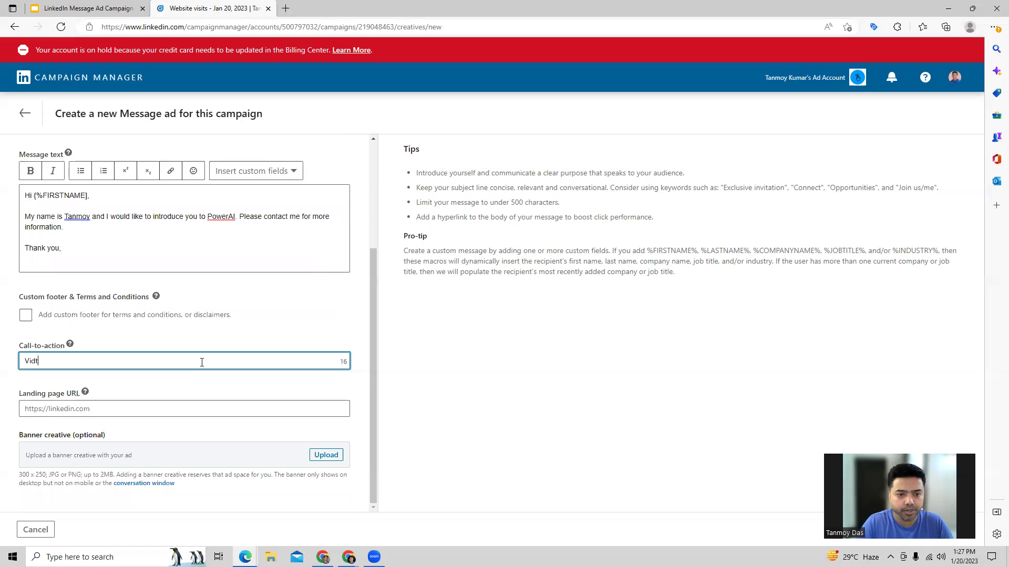
{"action": "key", "text": "BackSpace"}
{"action": "key", "text": "BackSpace"}
{"action": "type", "text": "sit Website"}
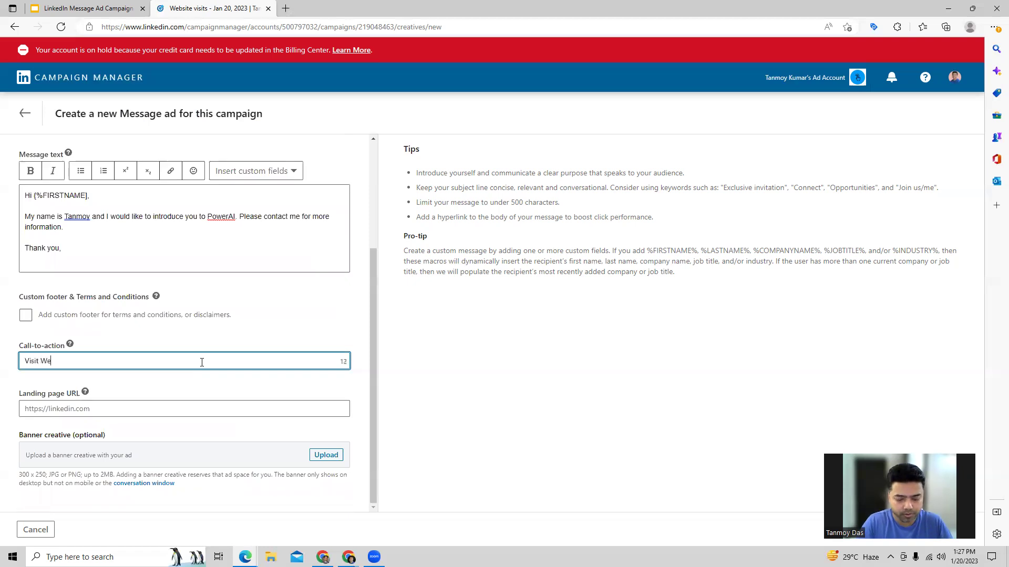
{"action": "left_click", "coordinate": [113, 409]}
{"action": "type", "text": "LinkedIn Message Ad Campaign"}
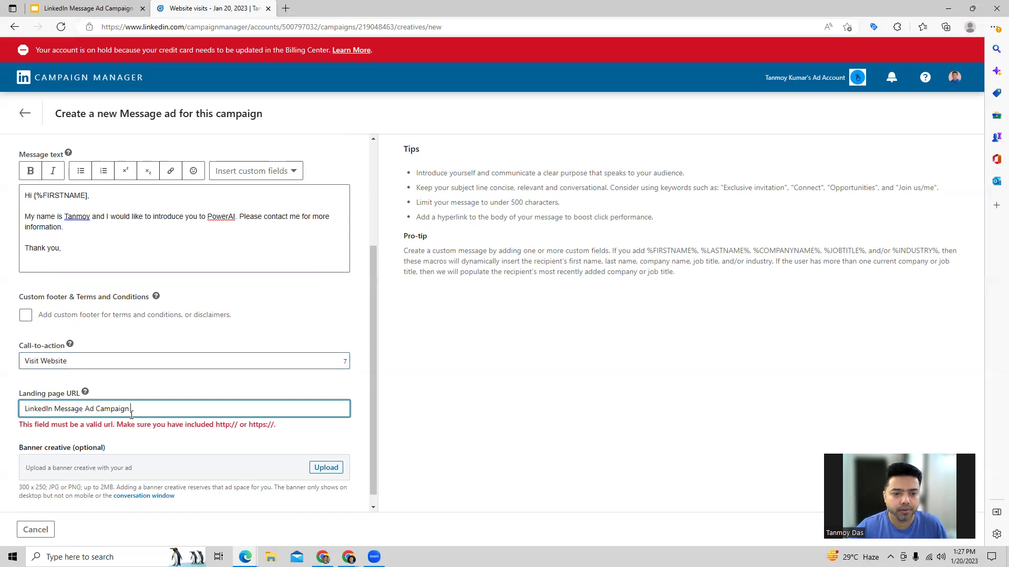
{"action": "left_click_drag", "start_coordinate": [131, 409], "coordinate": [2, 421]}
{"action": "type", "text": "wwww"}
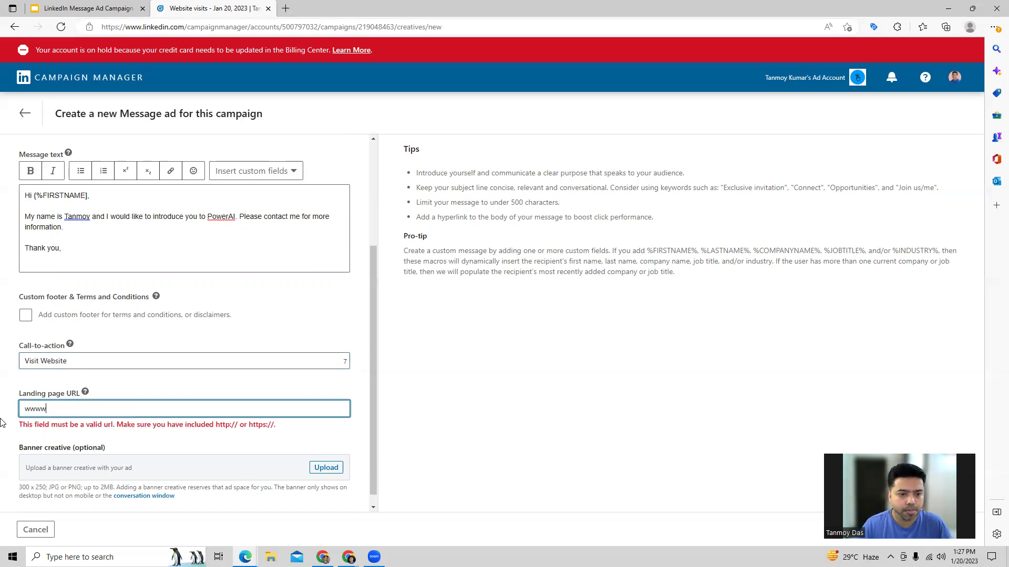
{"action": "key", "text": "BackSpace"}
{"action": "key", "text": "BackSpace"}
{"action": "key", "text": "BackSpace"}
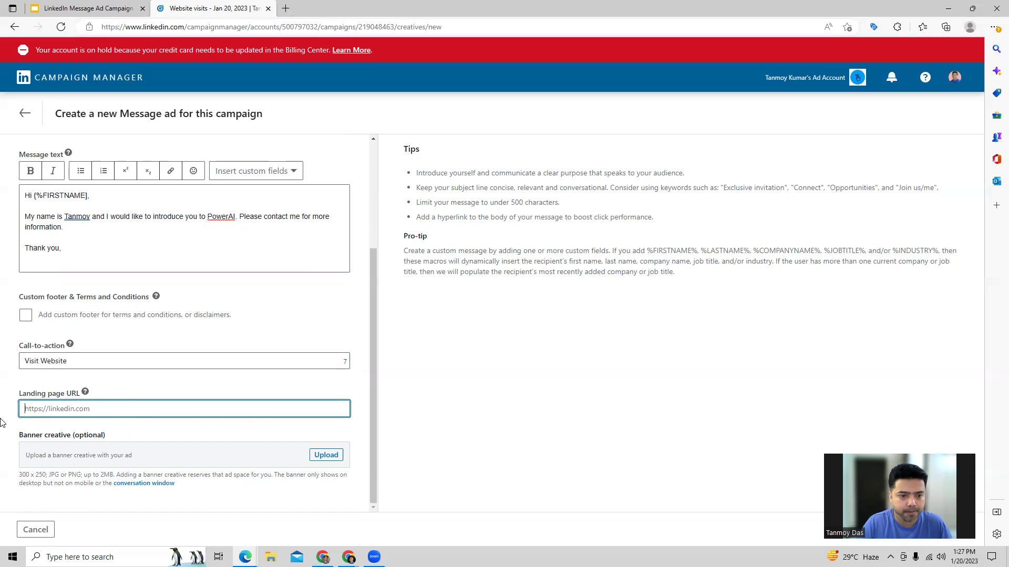
{"action": "left_click", "coordinate": [286, 9]}
{"action": "type", "text": "www.in"}
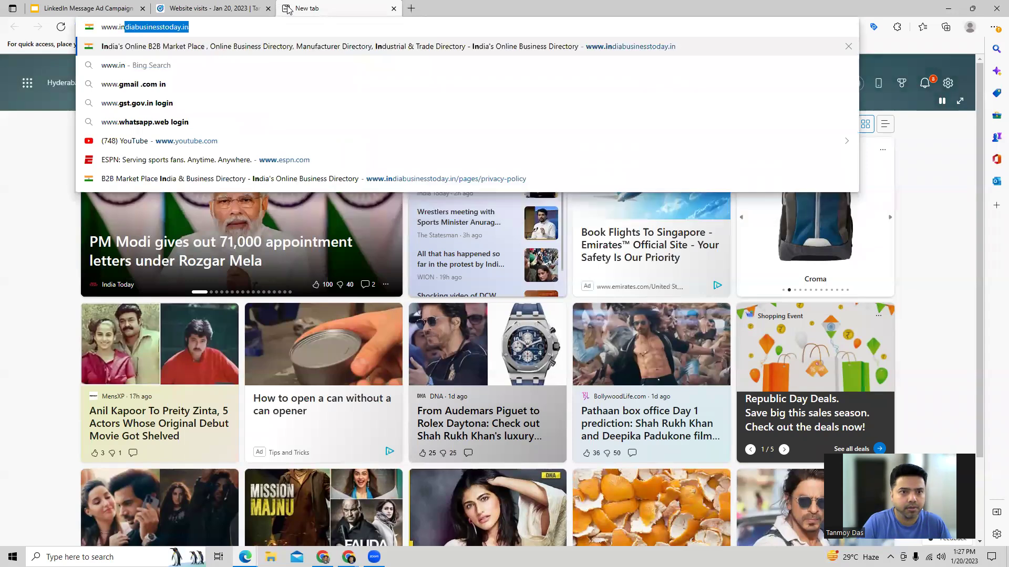
{"action": "key", "text": "Return"}
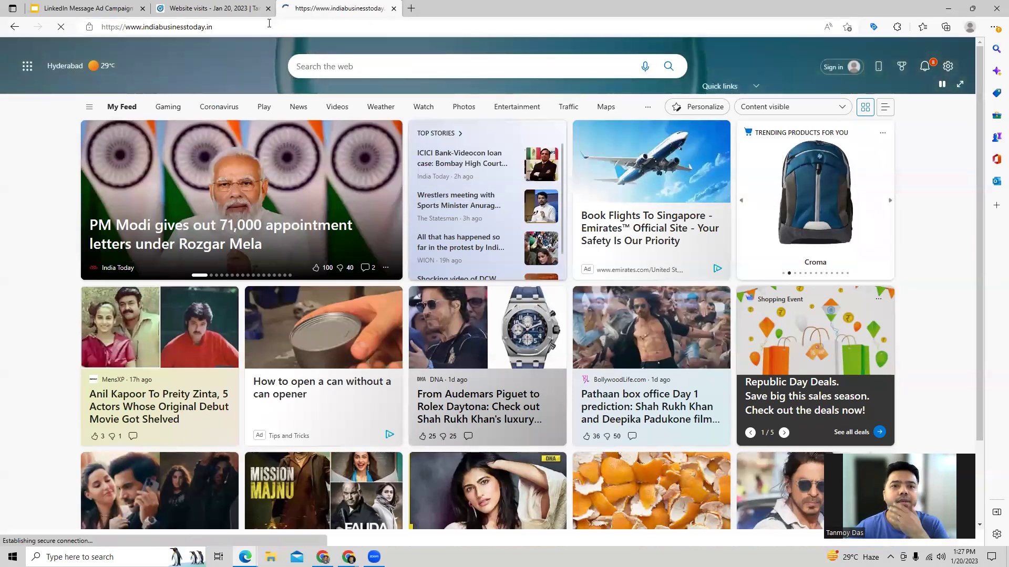
{"action": "left_click", "coordinate": [254, 28]}
{"action": "key", "text": "ctrl+c"}
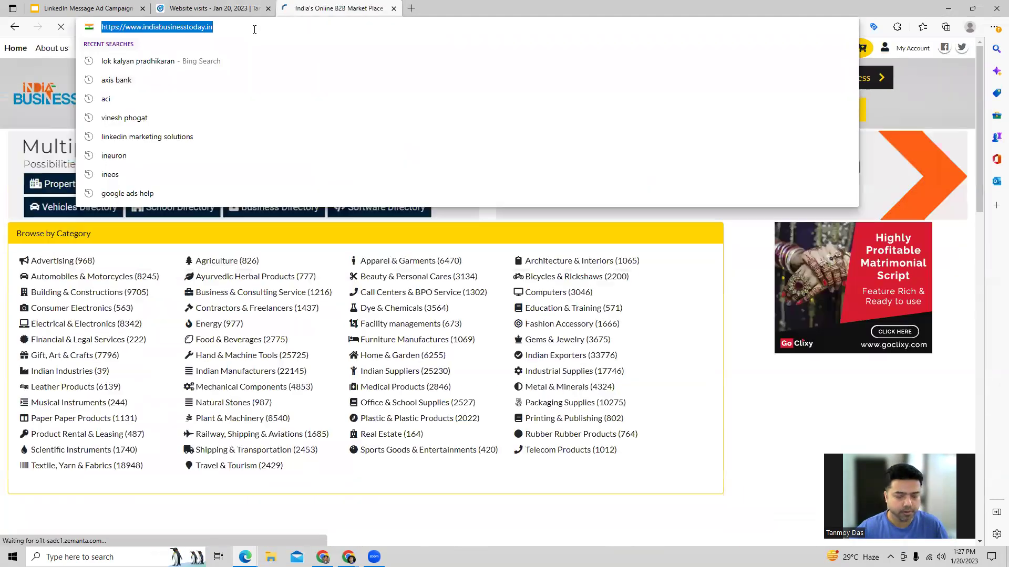
{"action": "left_click", "coordinate": [210, 9]}
- Paste the landing page URL, upload leadgen.jpg as the banner creative, and create the ad
{"action": "key", "text": "ctrl+v"}
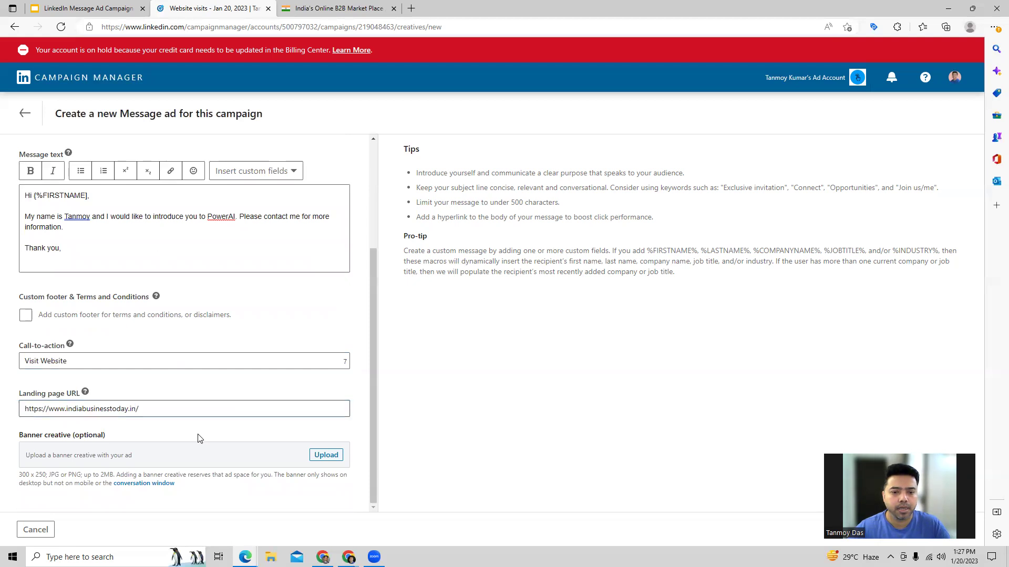
{"action": "left_click", "coordinate": [325, 455]}
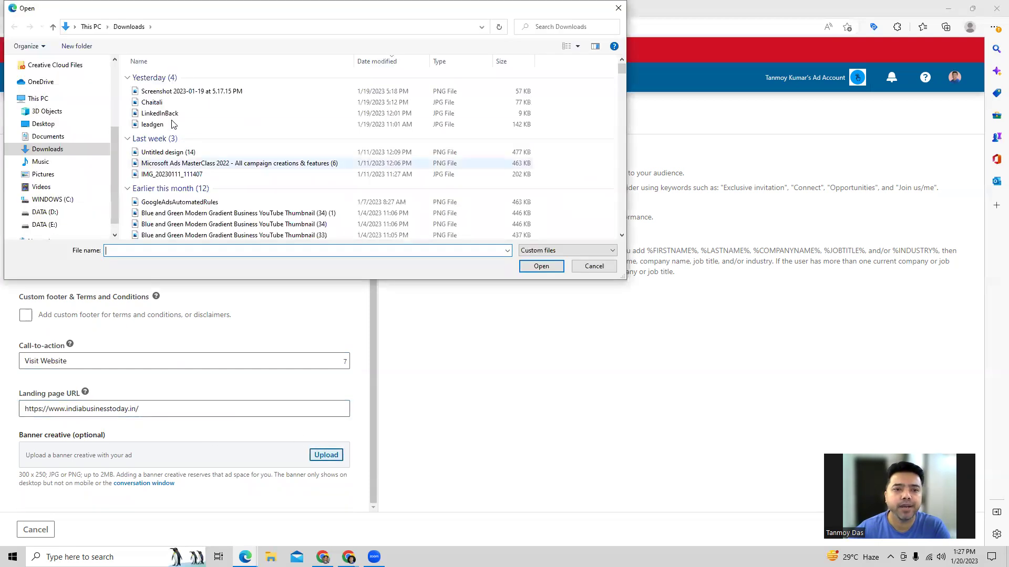
{"action": "left_click", "coordinate": [155, 125]}
{"action": "left_click", "coordinate": [541, 266]}
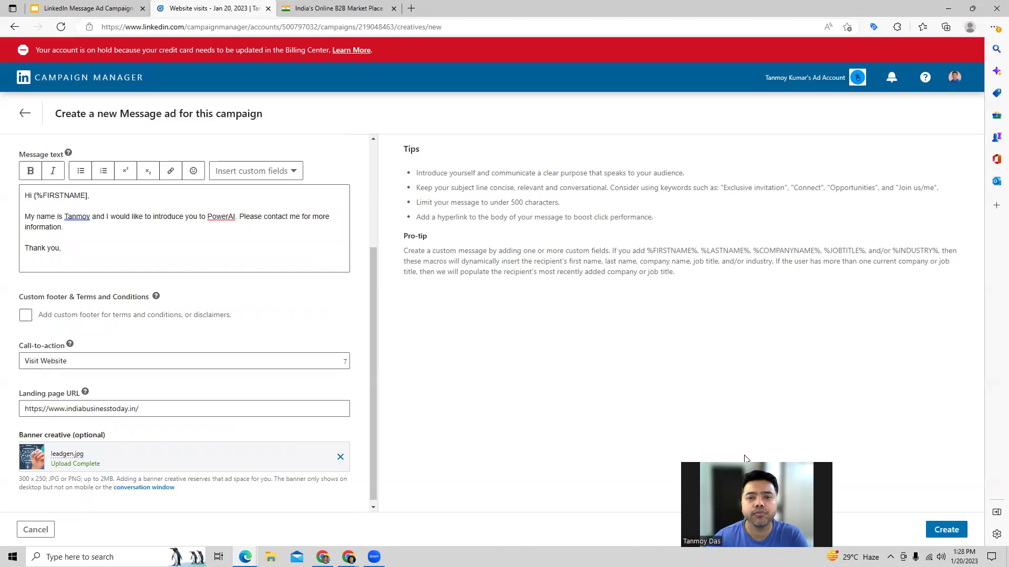
{"action": "left_click", "coordinate": [939, 531]}
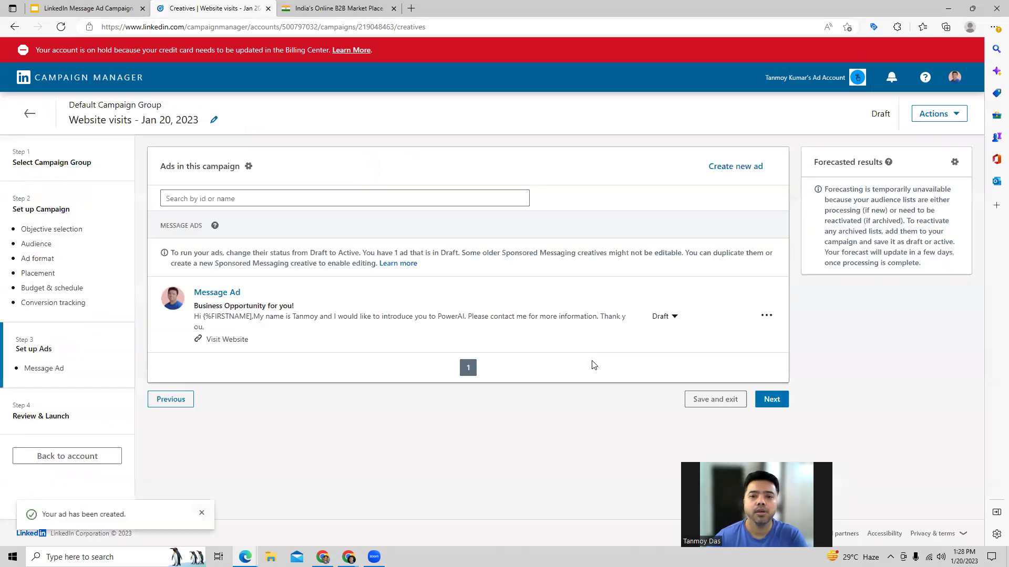
- Check the new Message Ad's options menu and close it, leaving the ad as a Draft
{"action": "left_click", "coordinate": [766, 315]}
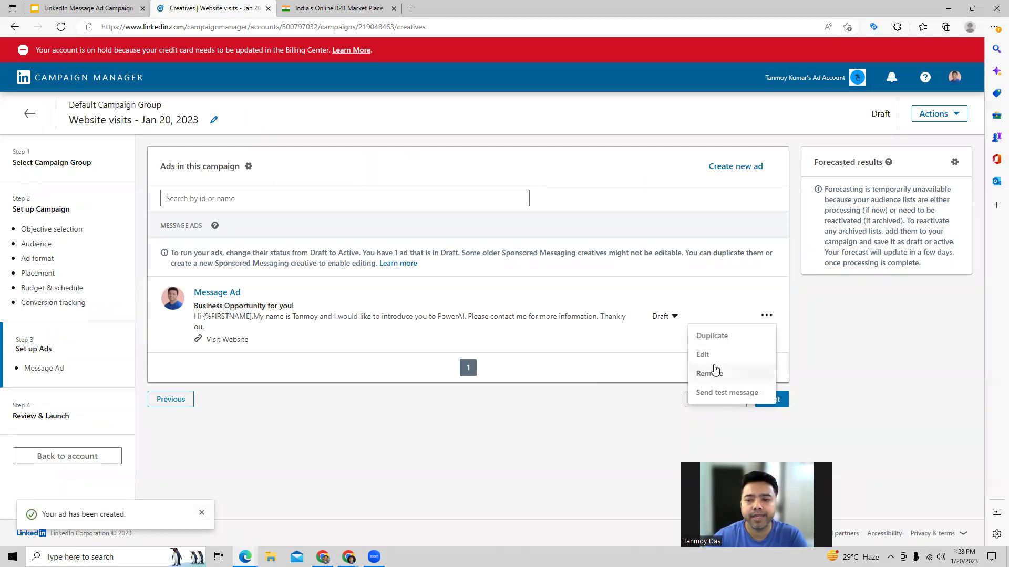
{"action": "left_click", "coordinate": [560, 368]}
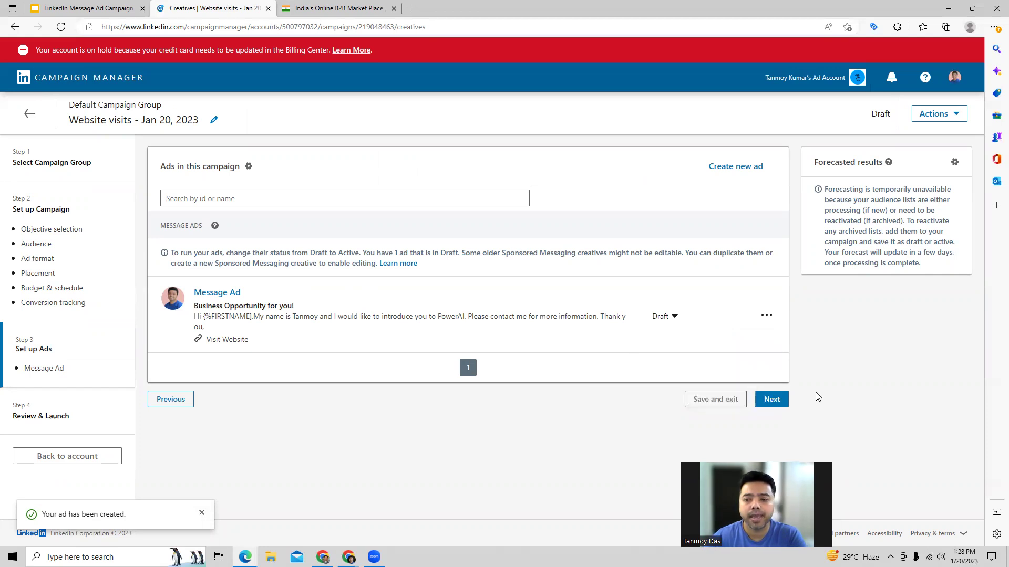
- Go to Review & Launch and scroll through the objective, audience, budget and Draft Message Ad summary
{"action": "left_click", "coordinate": [775, 400]}
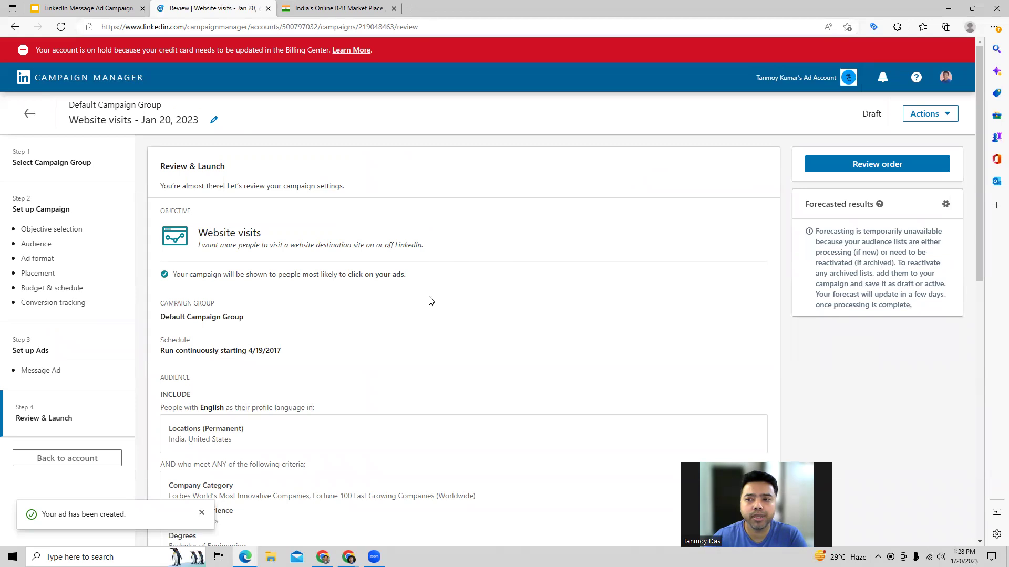
{"action": "scroll", "coordinate": [431, 300], "scroll_direction": "down", "scroll_amount": 5}
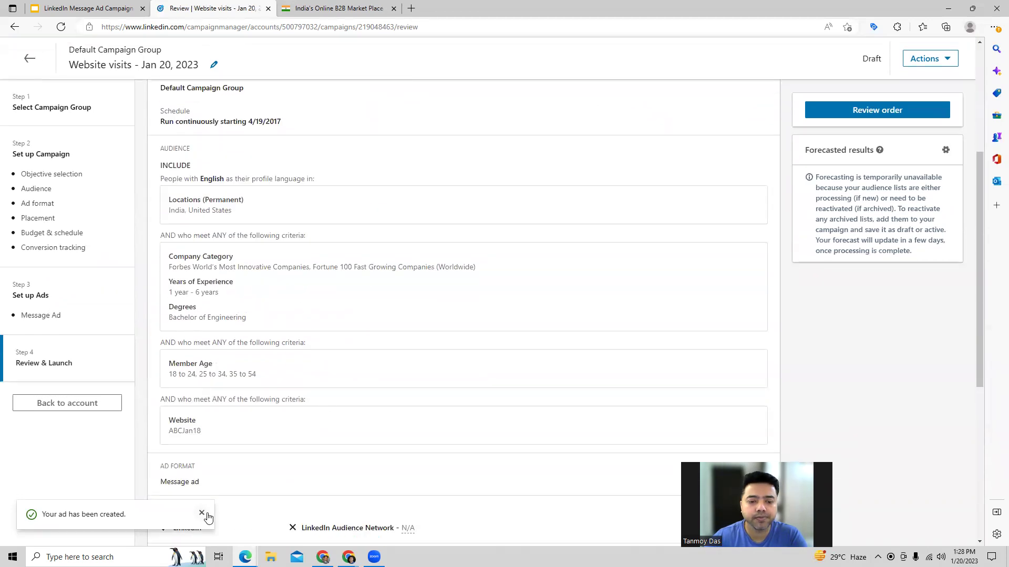
{"action": "scroll", "coordinate": [468, 385], "scroll_direction": "down", "scroll_amount": 5}
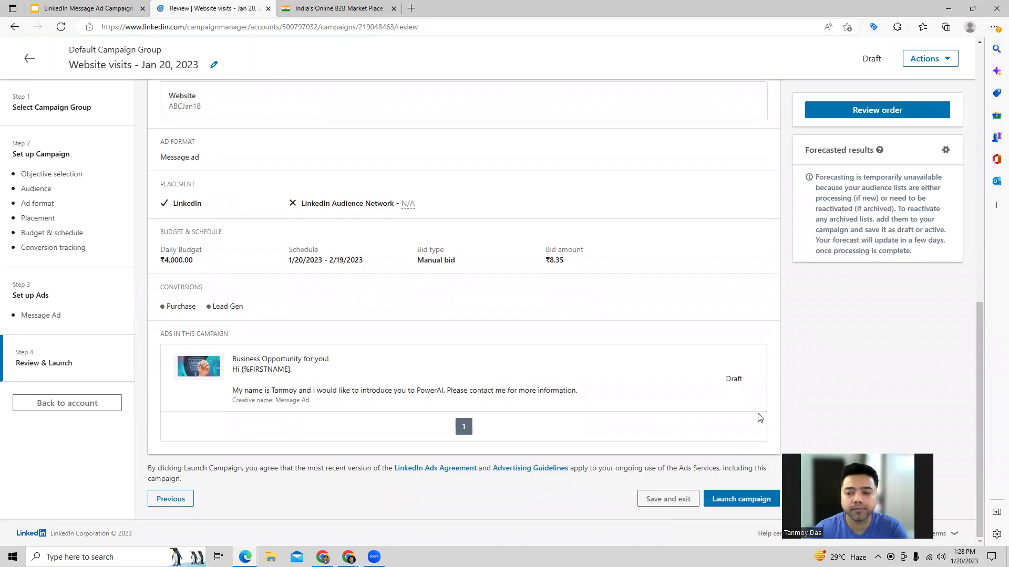
- Launch the Website visits campaign and return to the Account Overview campaign list
{"action": "left_click", "coordinate": [741, 499]}
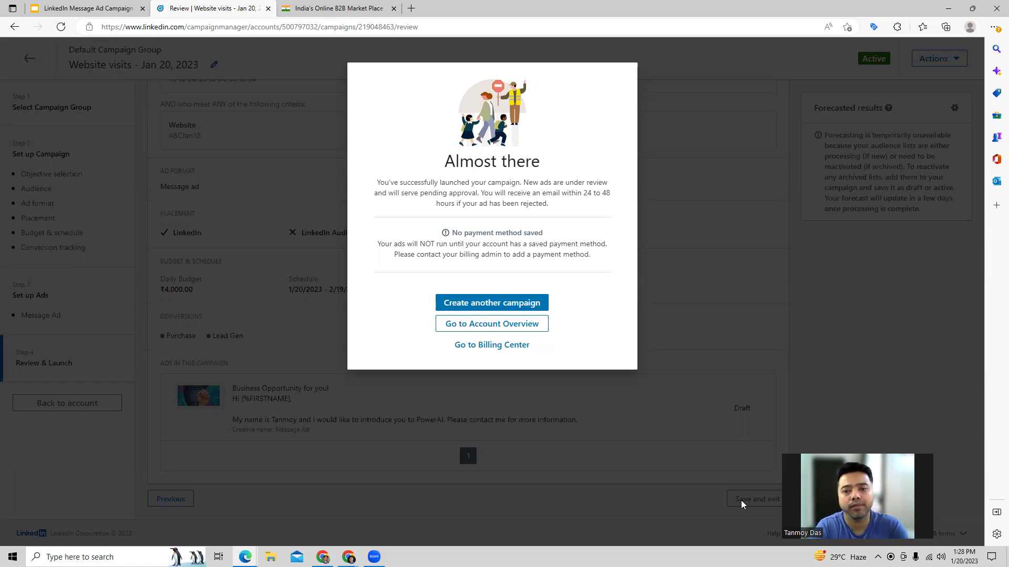
{"action": "left_click", "coordinate": [531, 329]}
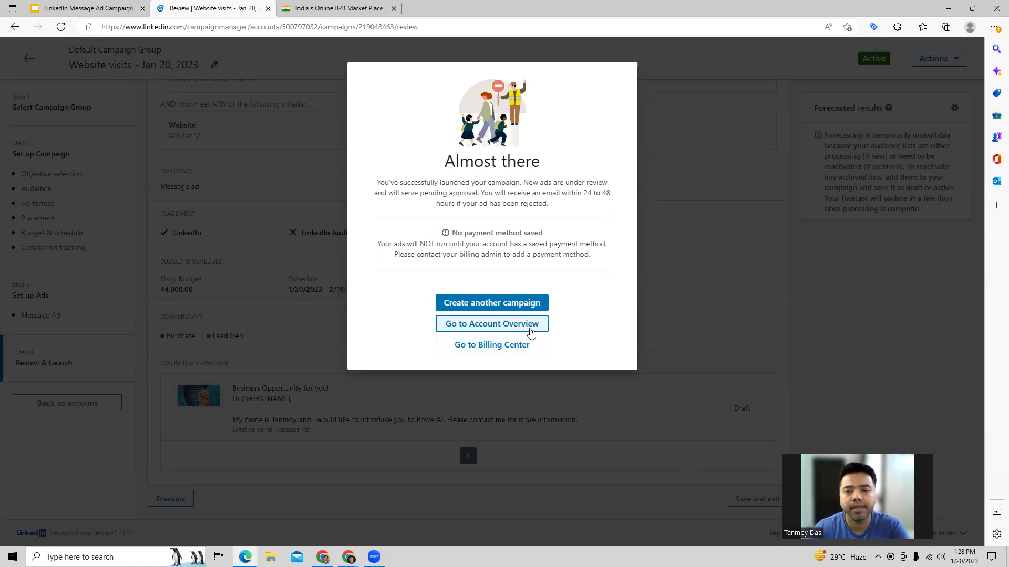